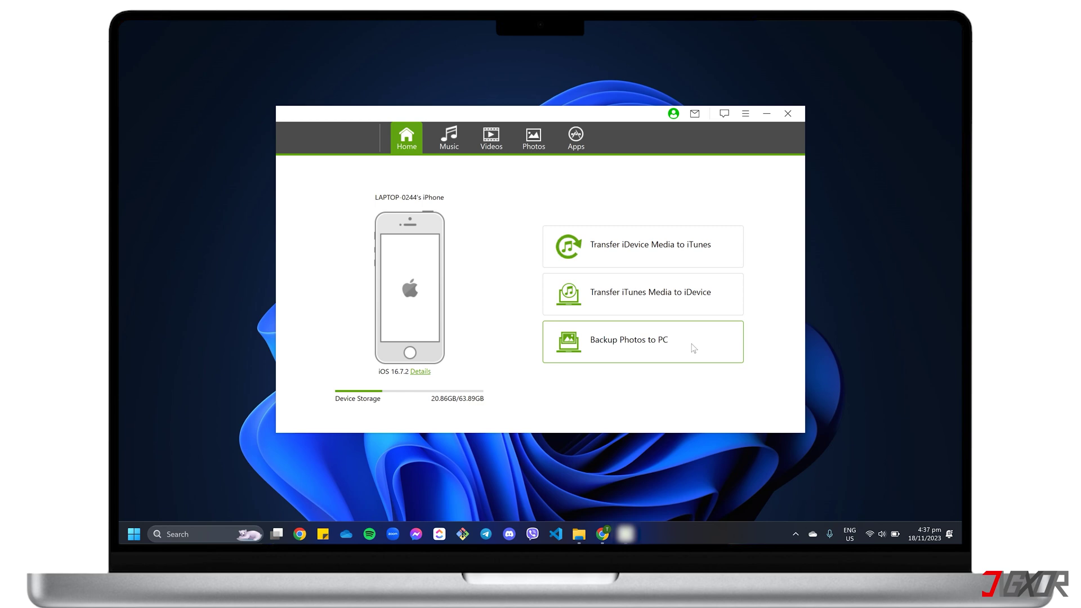
# Tick four coffee photos in the 2023-11-17 Camera Roll group for export.
pyautogui.click(533, 138)
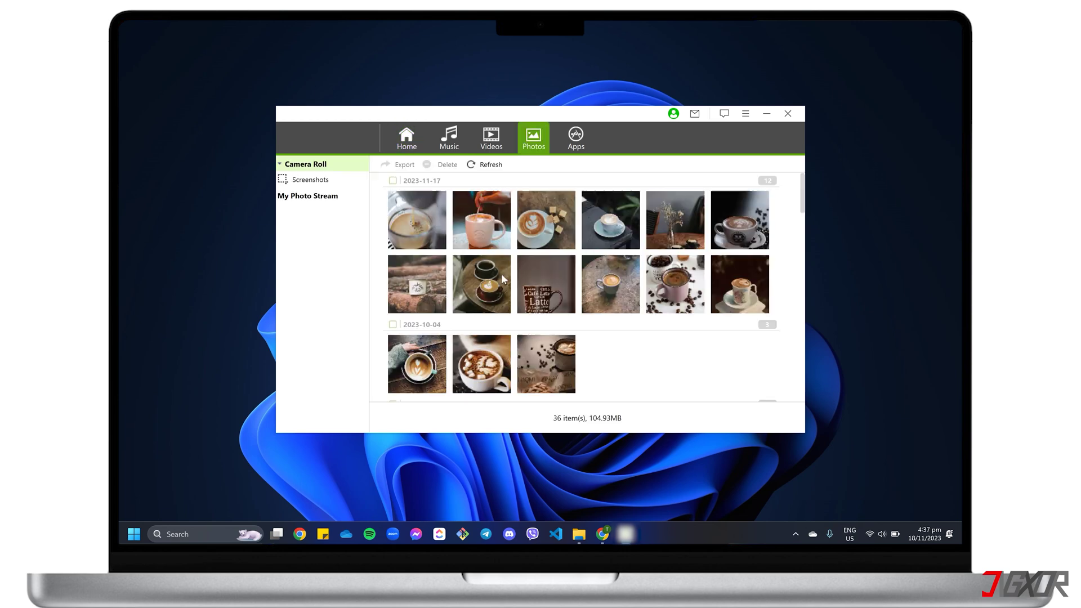
pyautogui.click(654, 204)
pyautogui.click(717, 202)
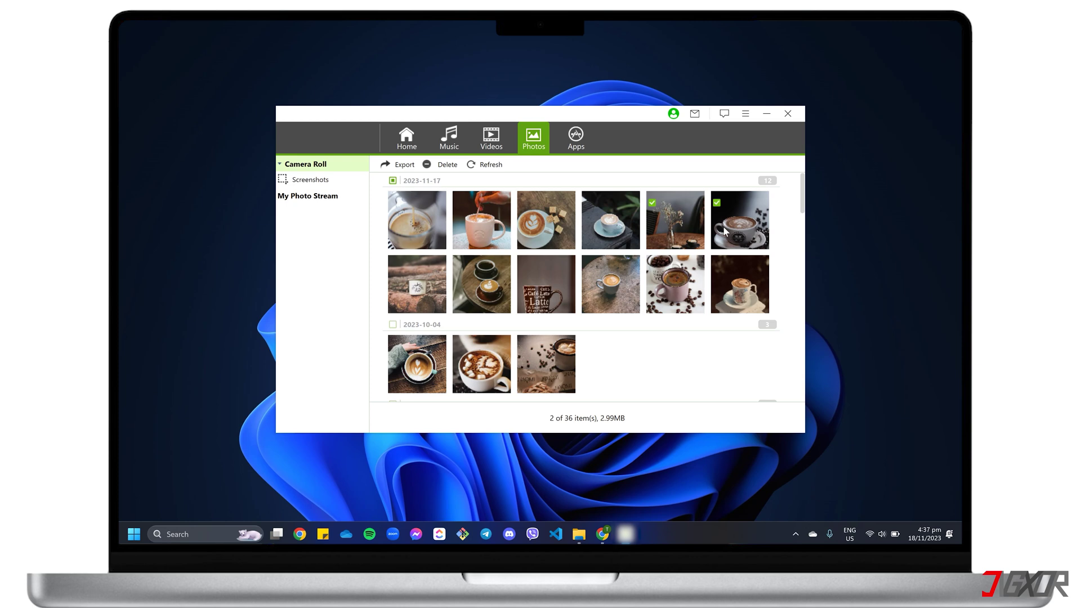
pyautogui.click(717, 266)
pyautogui.click(654, 268)
# Export the selected photos to the PC, saving them onto the ESD-USB (E:) drive.
pyautogui.click(404, 165)
pyautogui.click(411, 176)
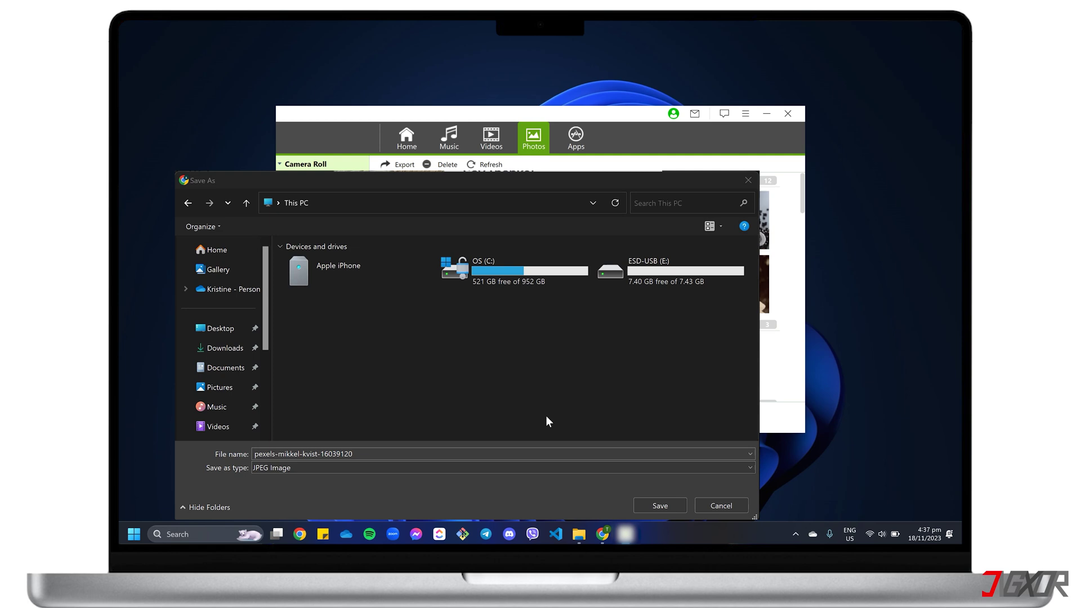
pyautogui.click(658, 271)
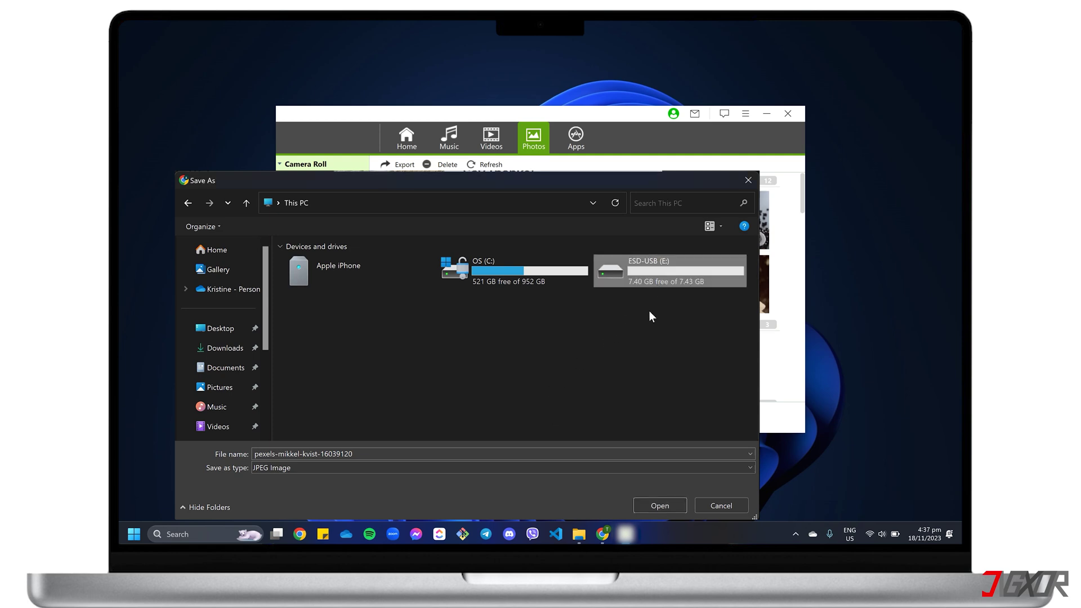
pyautogui.click(660, 505)
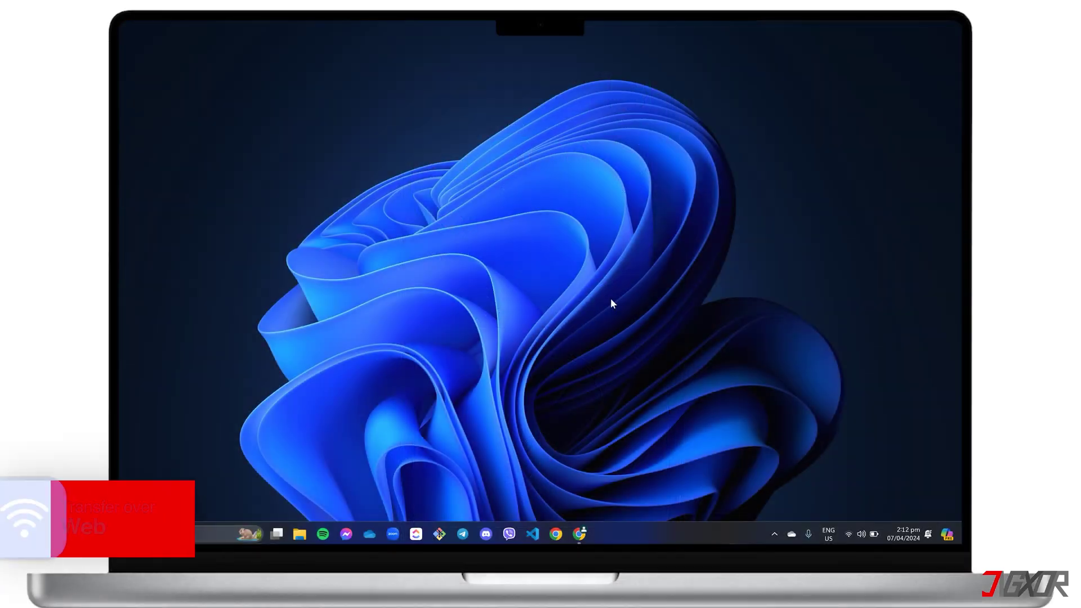
# Load snapdrop.net in a new Chrome window so the laptop appears as Gold Heron.
pyautogui.click(575, 536)
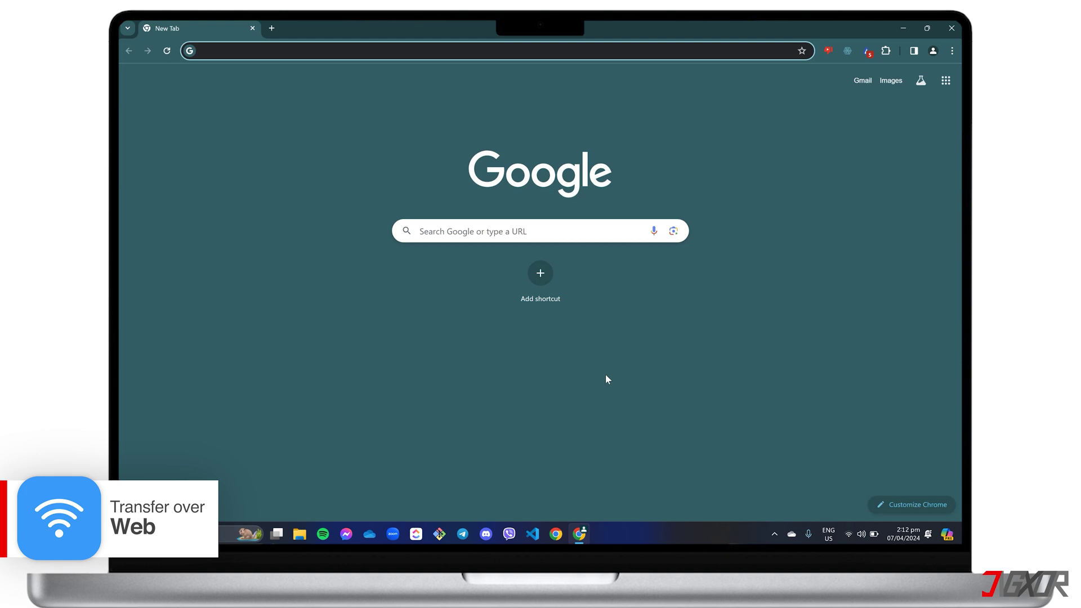
pyautogui.write('snapdrop.net')
pyautogui.press('Return')
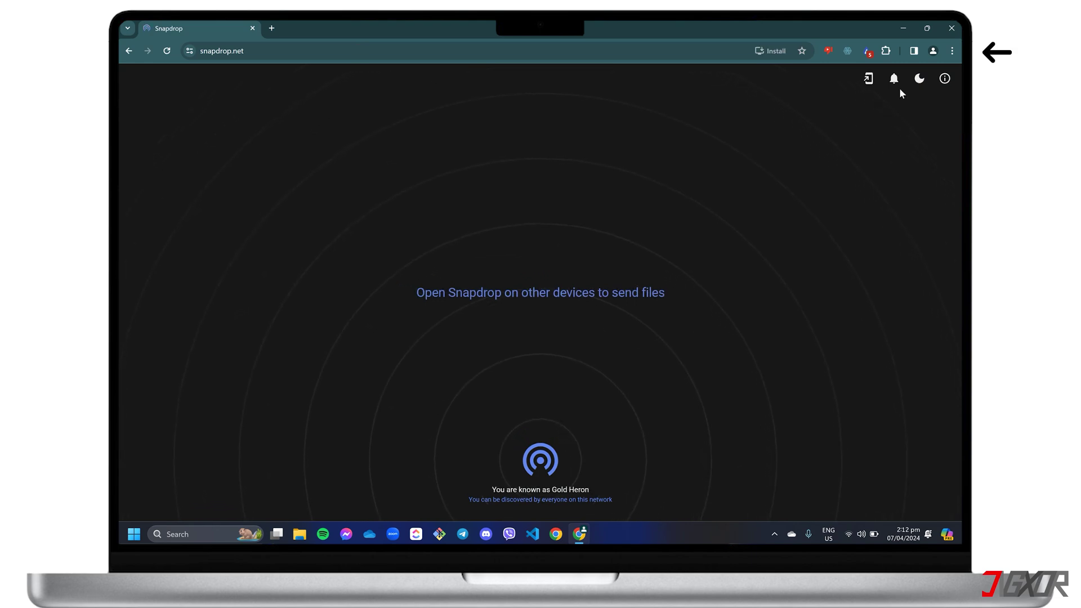
# Set Chrome's download folder to E:\ and turn off both the ask-where-to-save and show-downloads toggles.
pyautogui.click(952, 51)
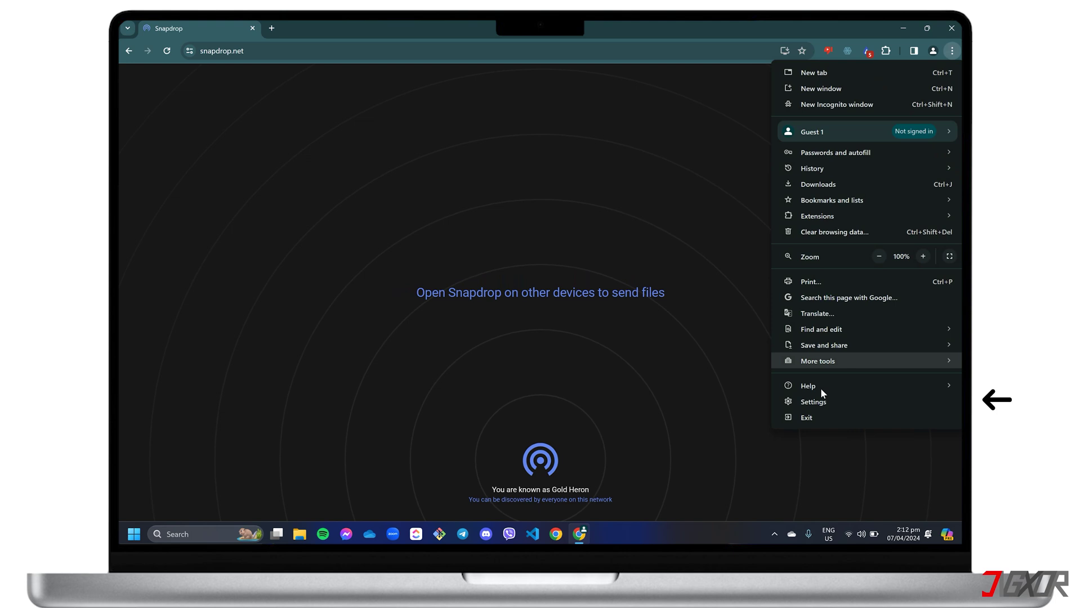
pyautogui.press('Escape')
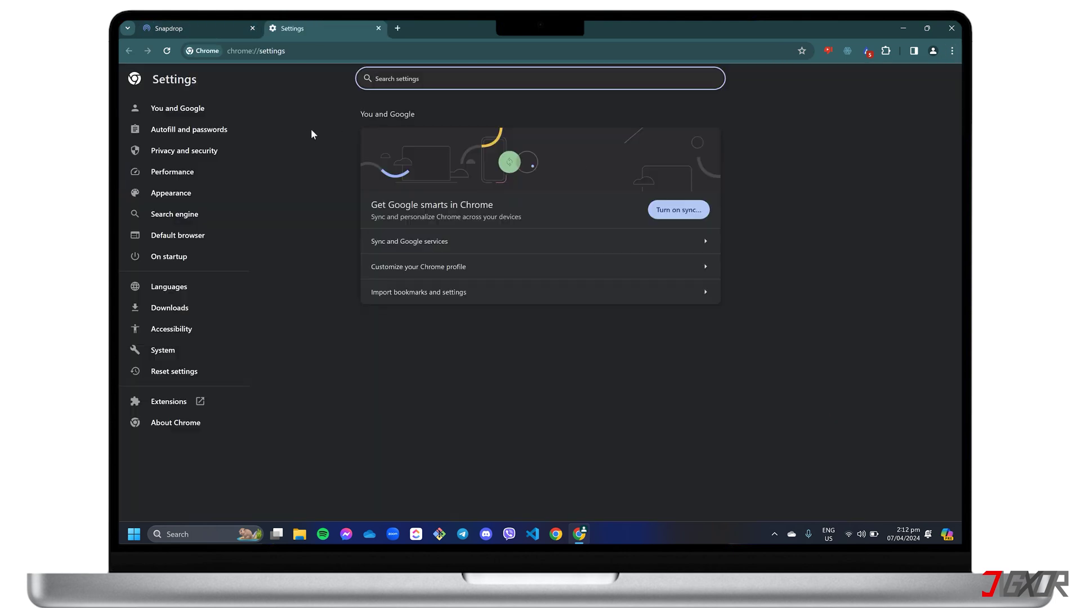
pyautogui.click(180, 307)
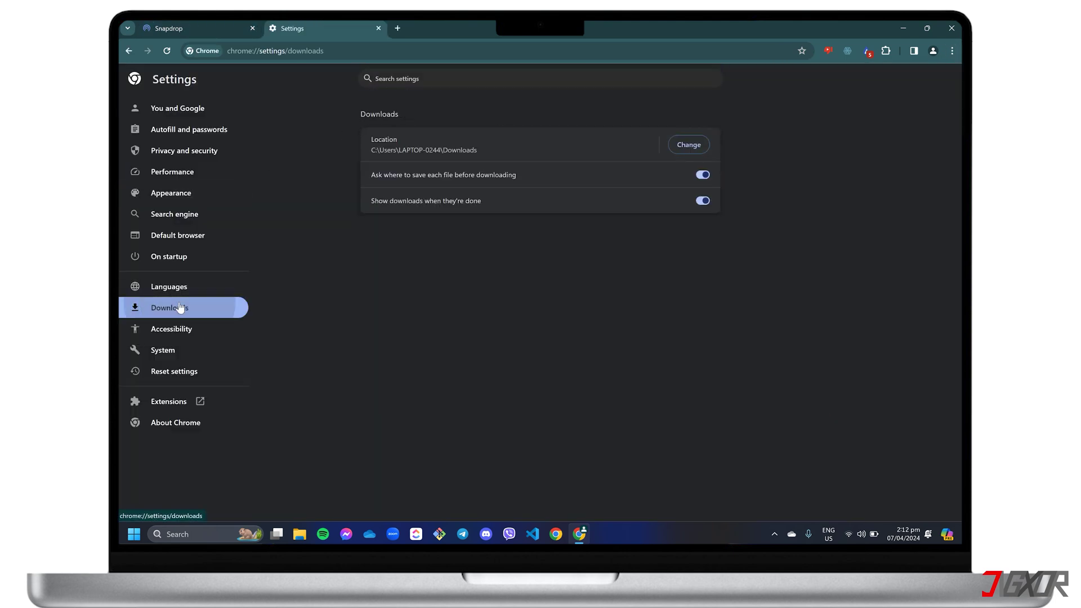
pyautogui.click(693, 146)
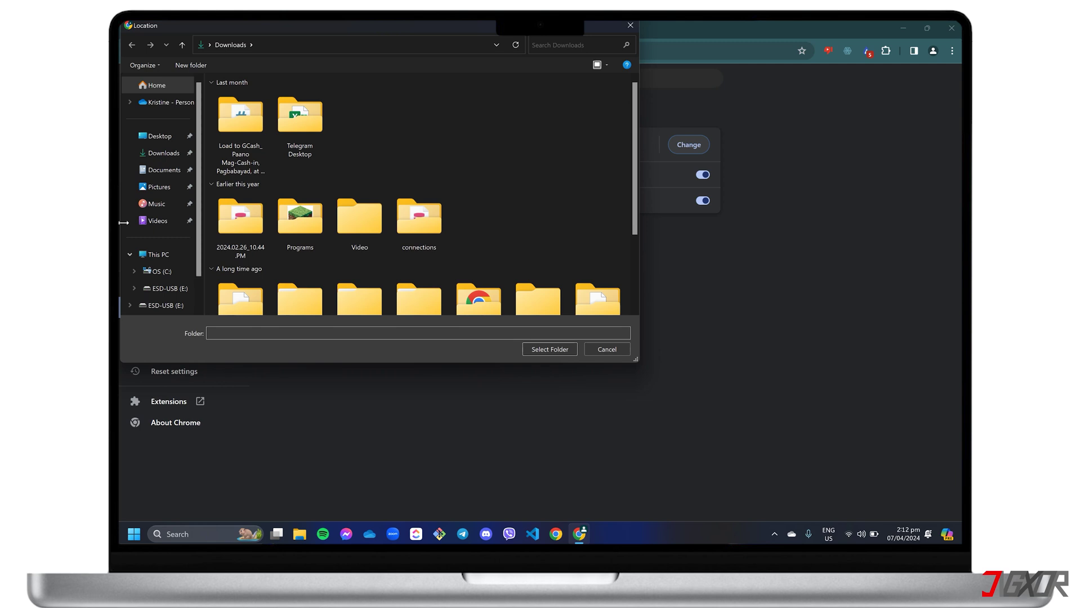
pyautogui.click(155, 254)
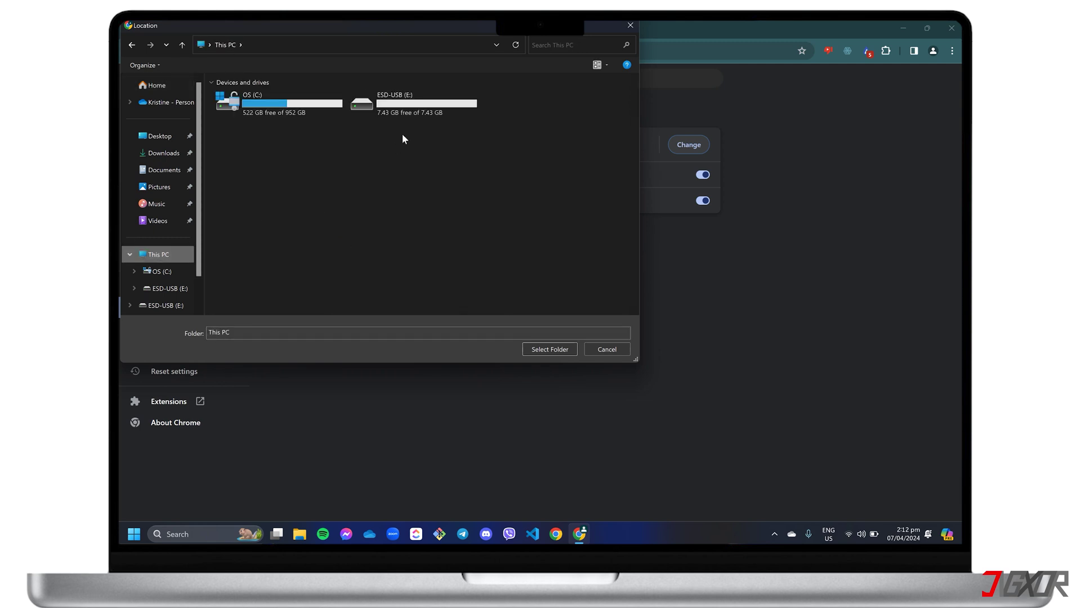
pyautogui.click(428, 110)
pyautogui.click(548, 349)
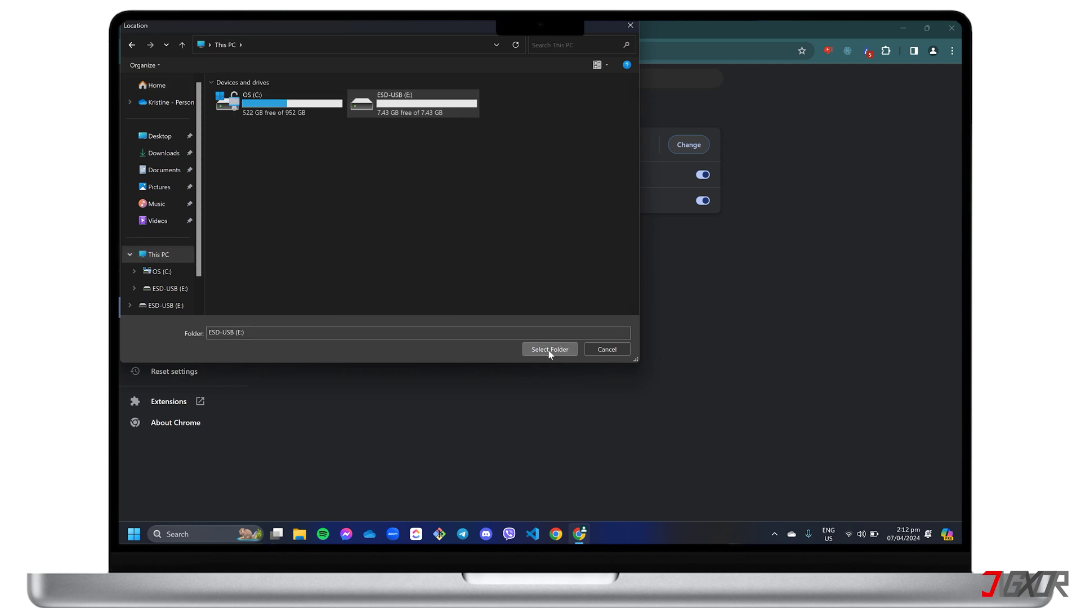
pyautogui.click(703, 175)
pyautogui.click(703, 200)
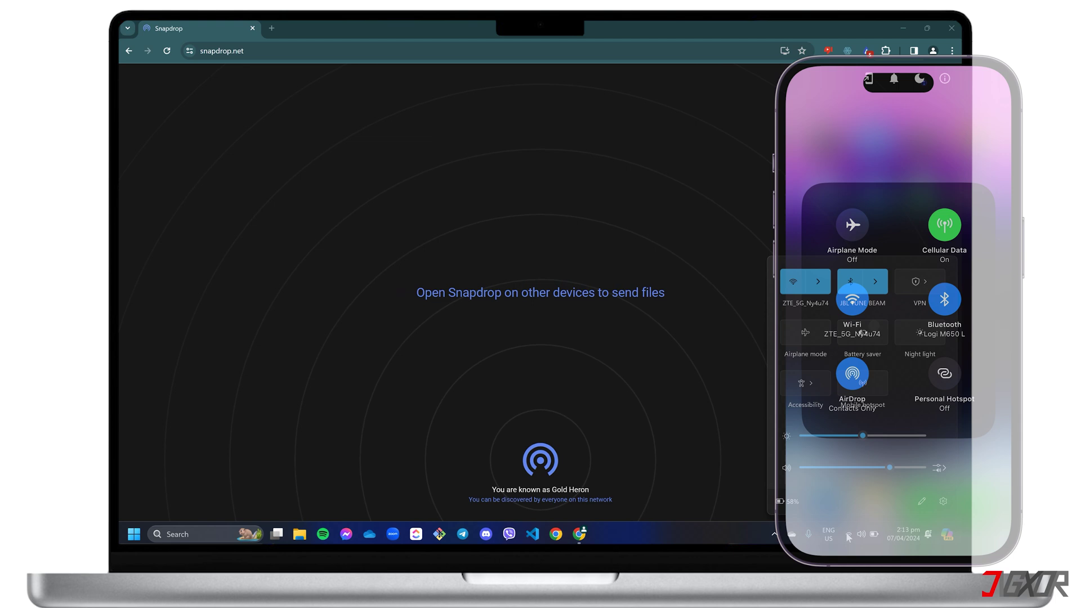
# Check which Wi-Fi network the laptop is connected to in Quick Settings.
pyautogui.click(848, 535)
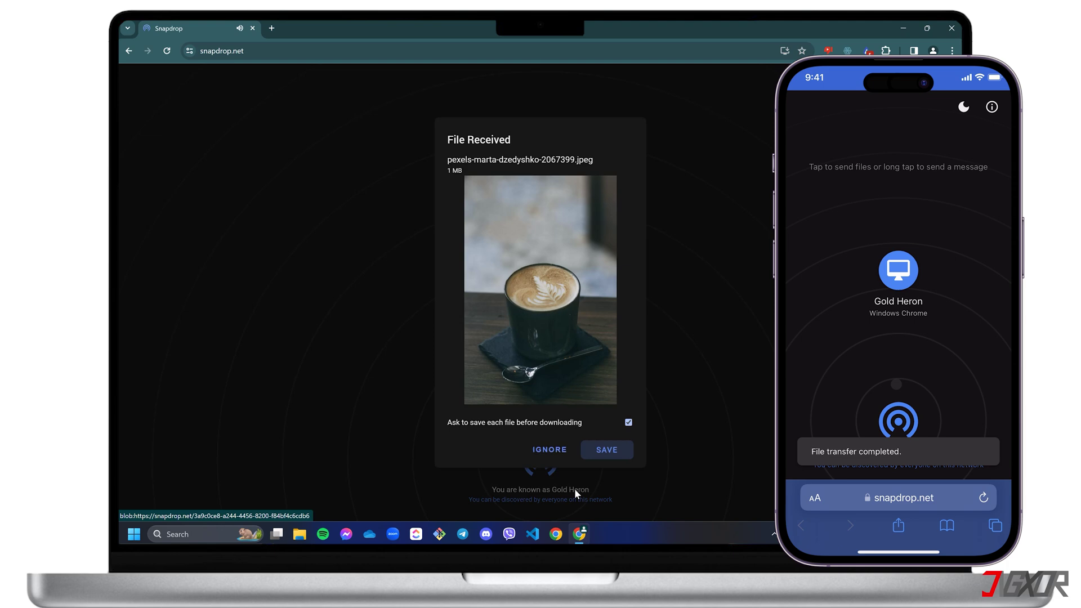
# Save each received coffee photo from its File Received prompt, then bring up This PC.
pyautogui.click(586, 456)
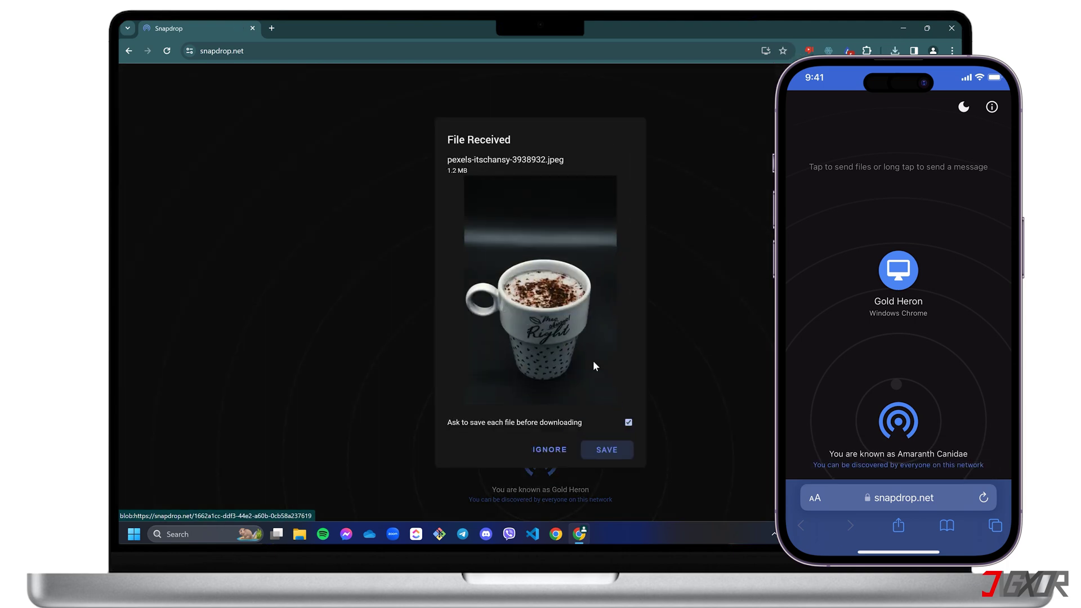
pyautogui.click(602, 450)
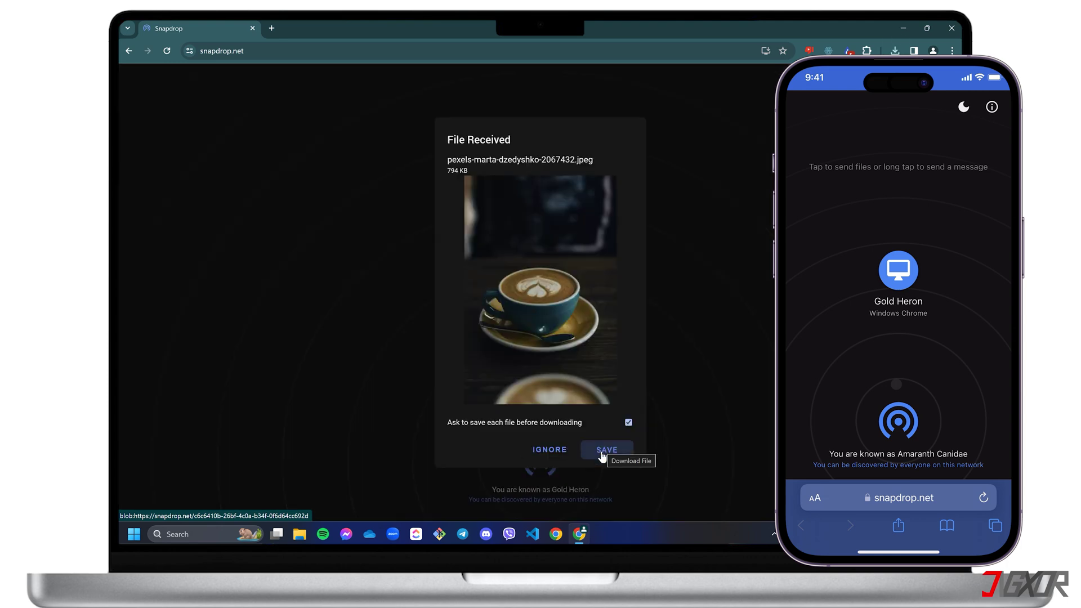
pyautogui.click(602, 454)
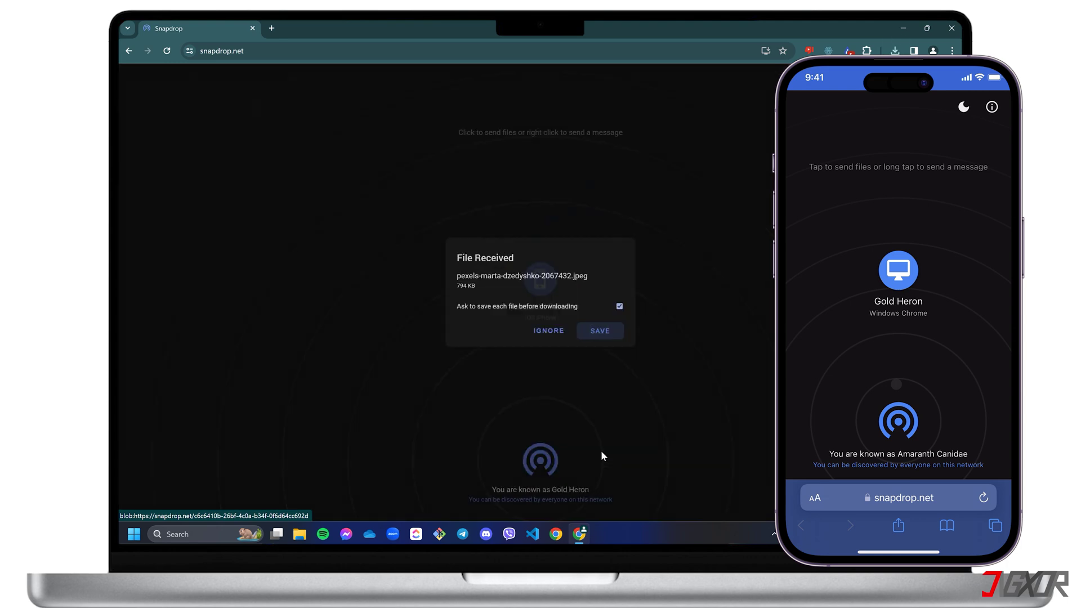
pyautogui.press('super+e')
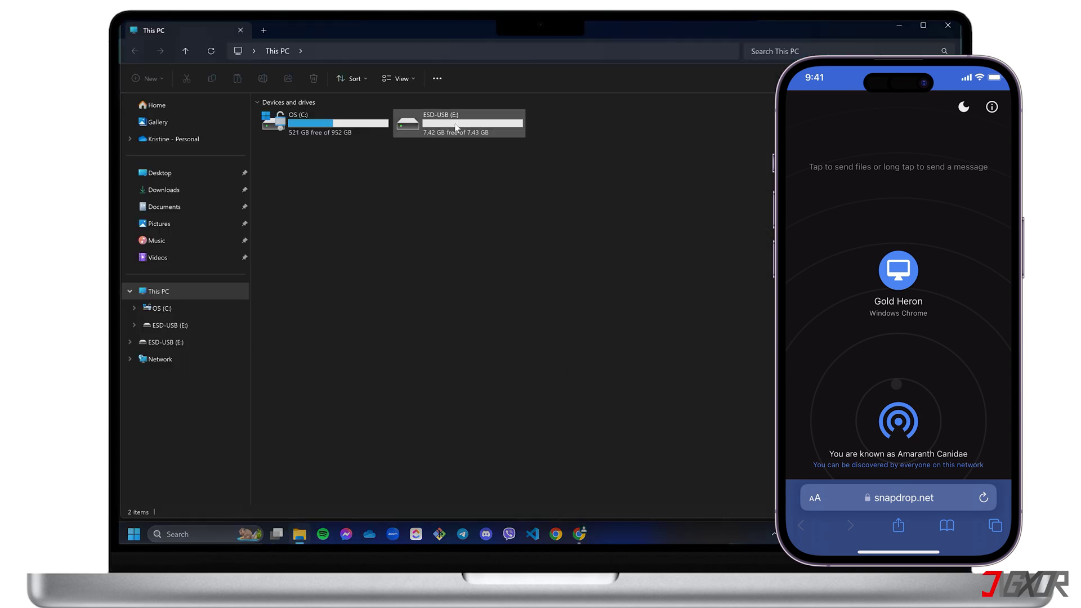
# Open the ESD-USB (E:) drive to confirm the four pexels coffee photos arrived.
pyautogui.doubleClick(461, 134)
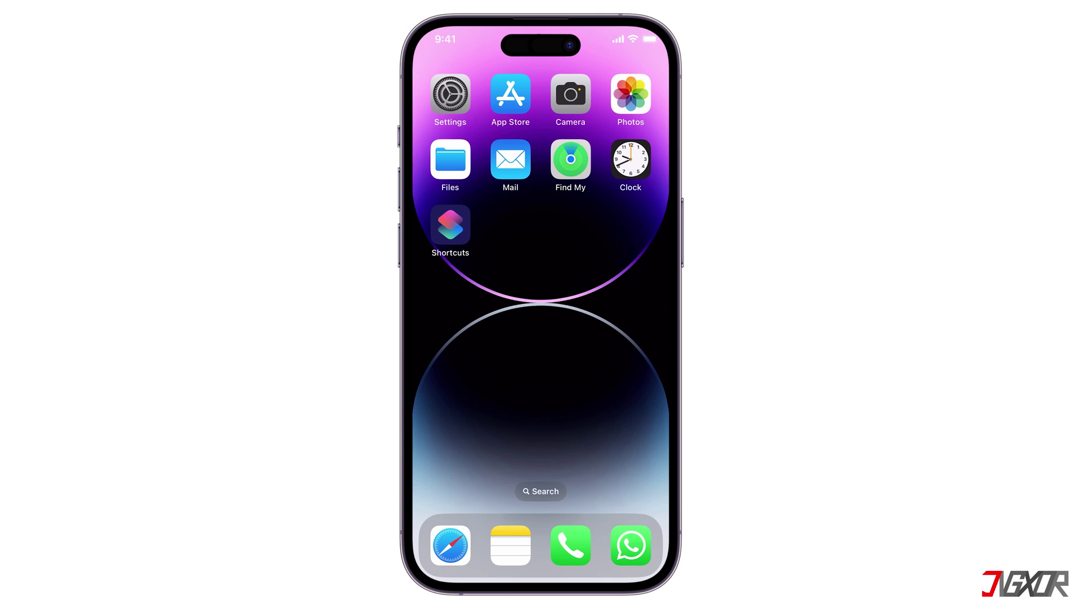
# Go to the Photos page in the iPhone's Settings app.
pyautogui.click(463, 110)
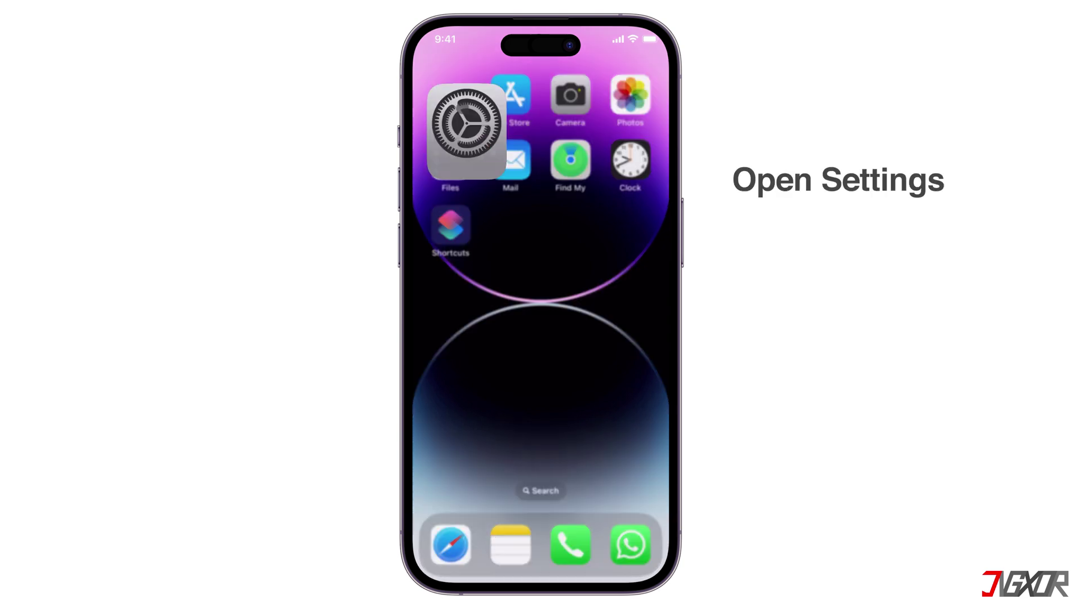
pyautogui.scroll(-15, 572, 449)
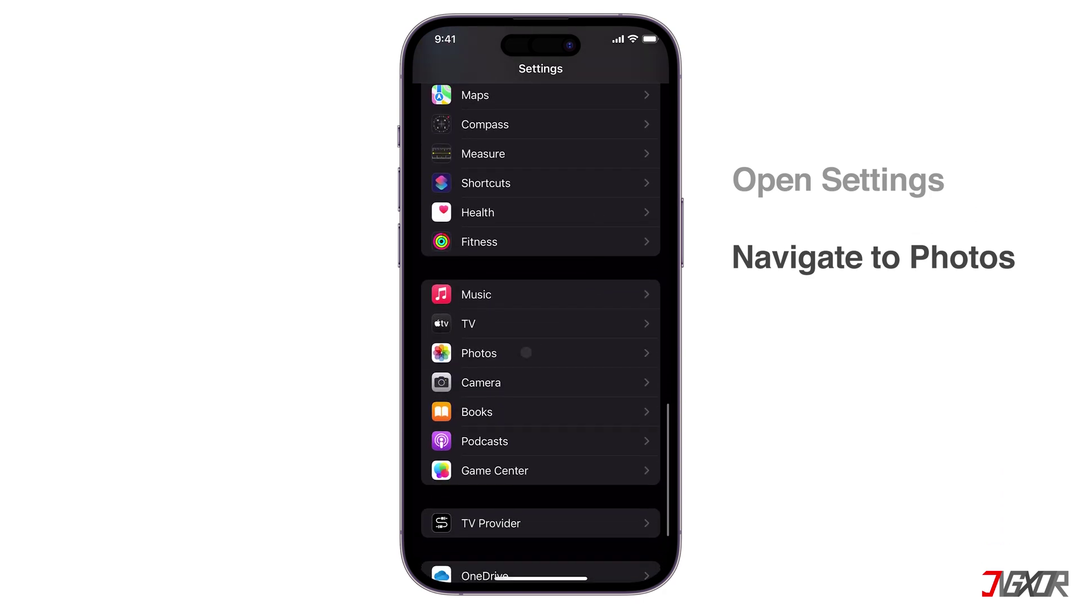
pyautogui.click(525, 353)
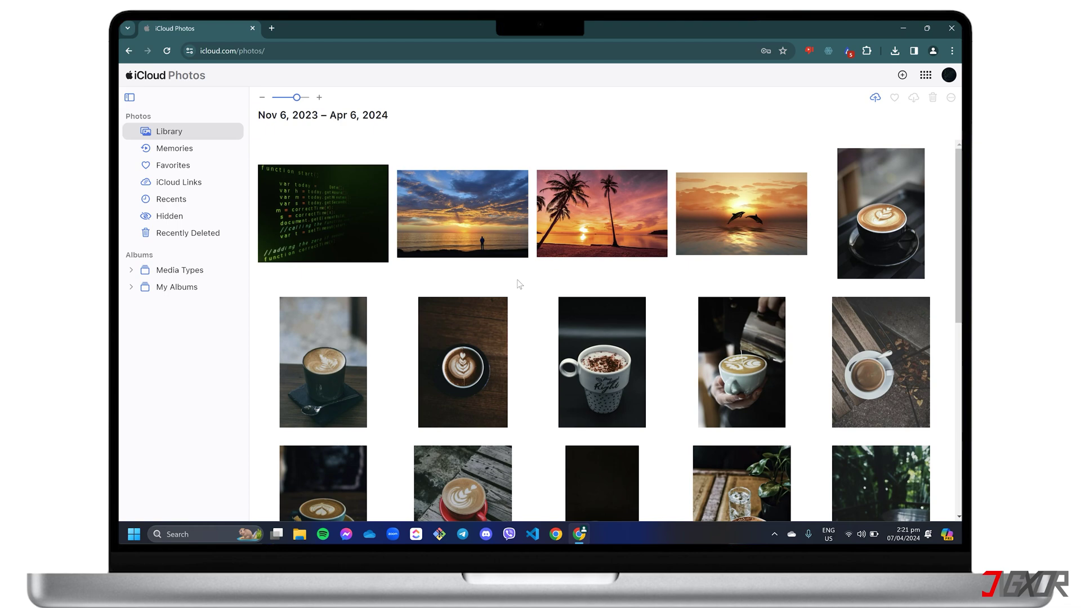
# Shift-select the five second-row coffee photos in iCloud Photos and download them.
pyautogui.click(357, 363)
pyautogui.keyDown('shift'); pyautogui.click(847, 367); pyautogui.keyUp('shift')
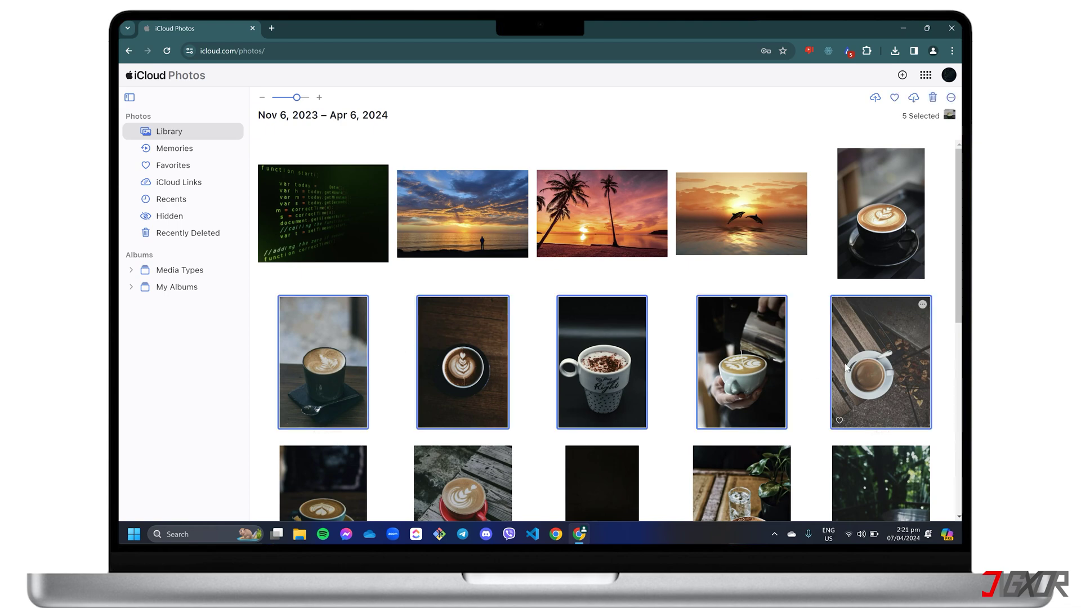
pyautogui.click(913, 99)
# Extract the iCloud Photos zip on ESD-USB (E:) and open its folders to check the five photos.
pyautogui.press('super+e')
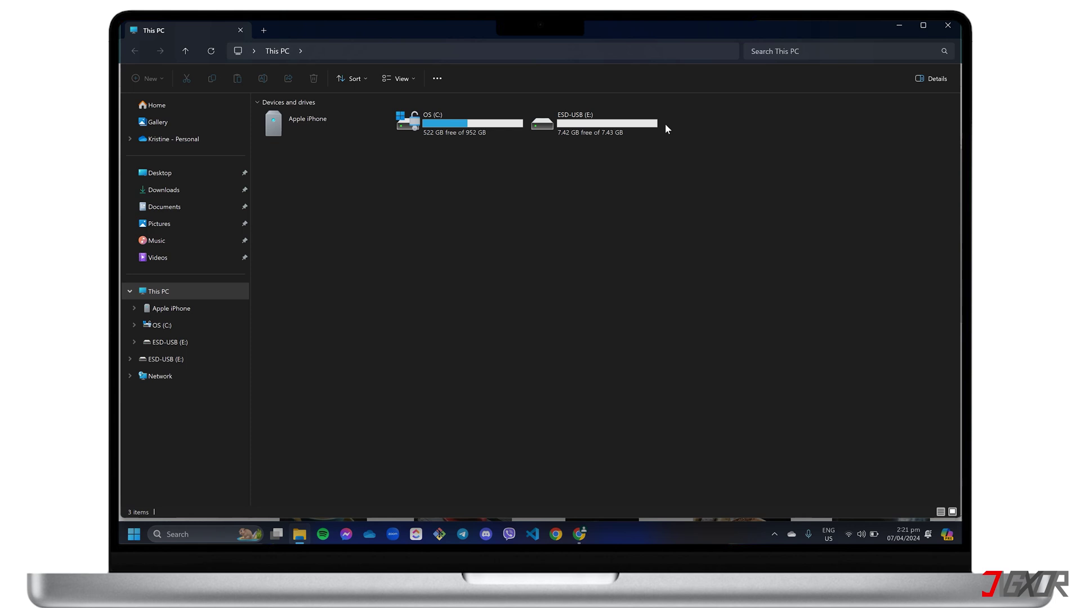
pyautogui.doubleClick(598, 132)
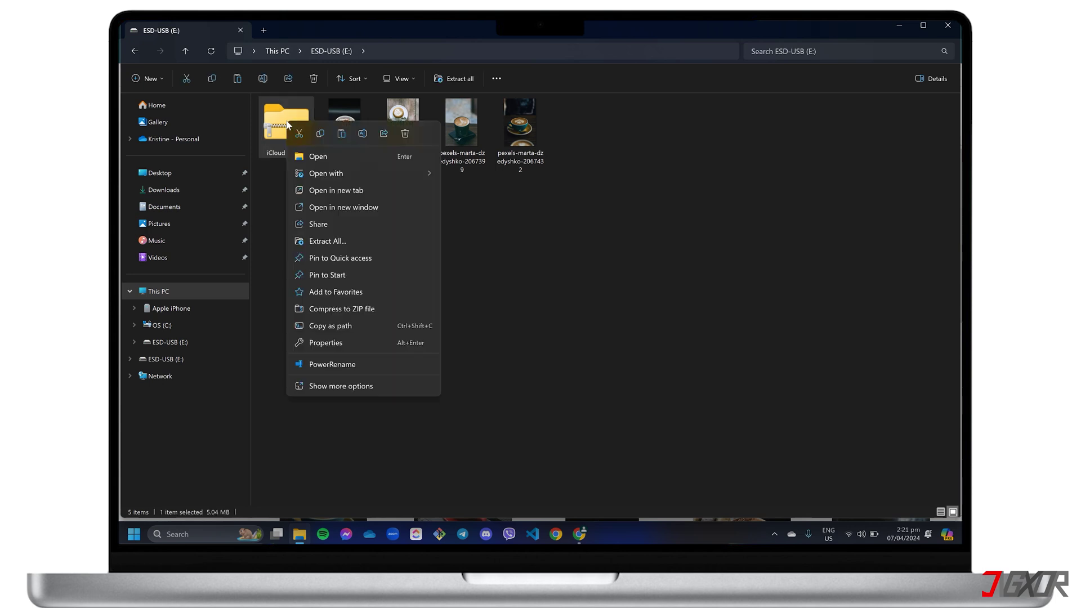
pyautogui.click(343, 240)
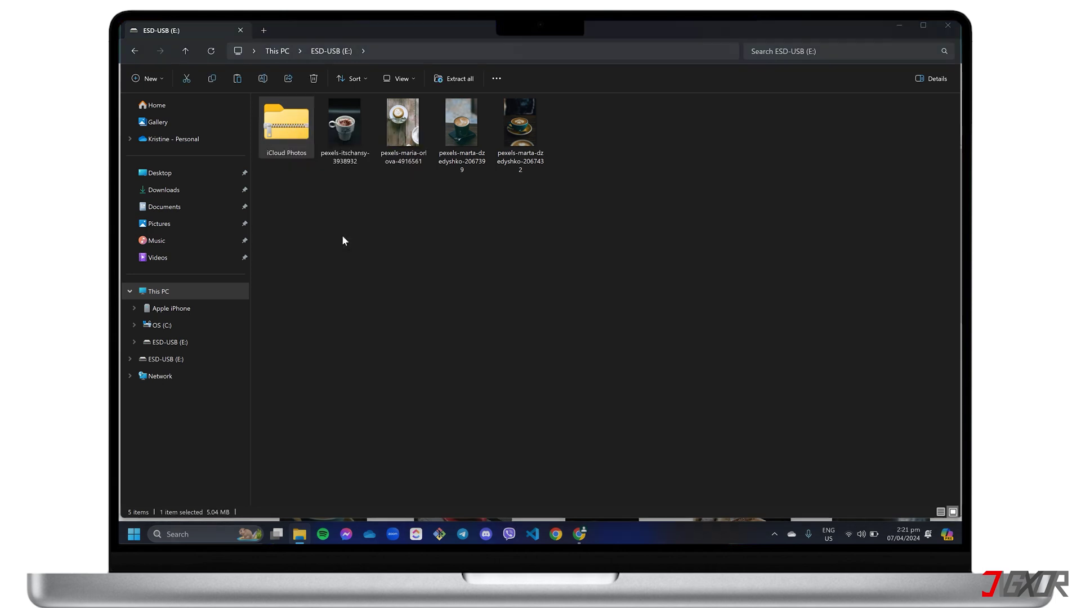
pyautogui.click(626, 382)
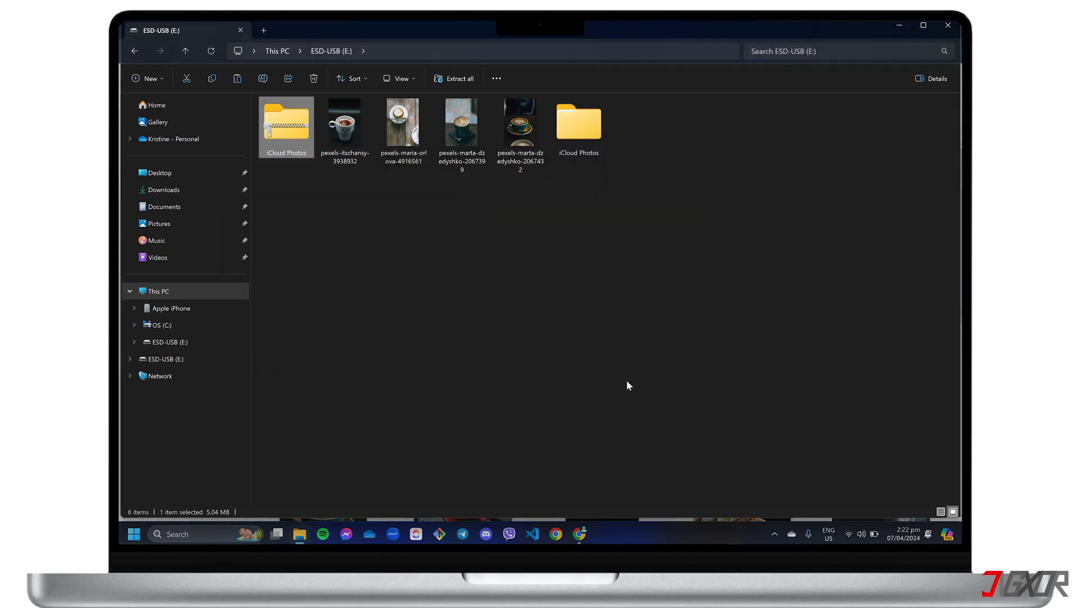
pyautogui.doubleClick(581, 133)
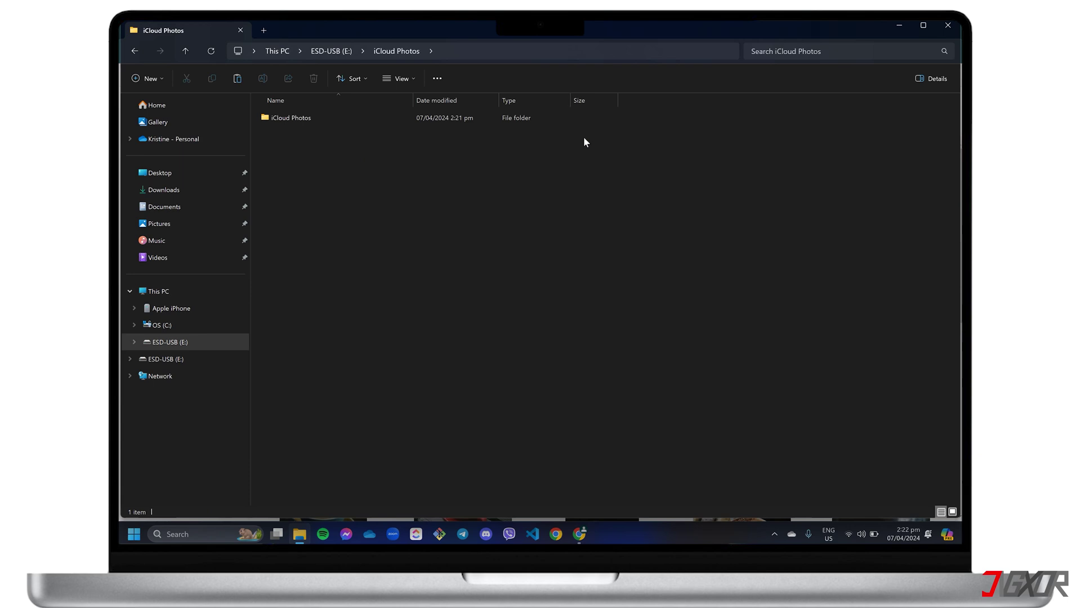
pyautogui.doubleClick(306, 118)
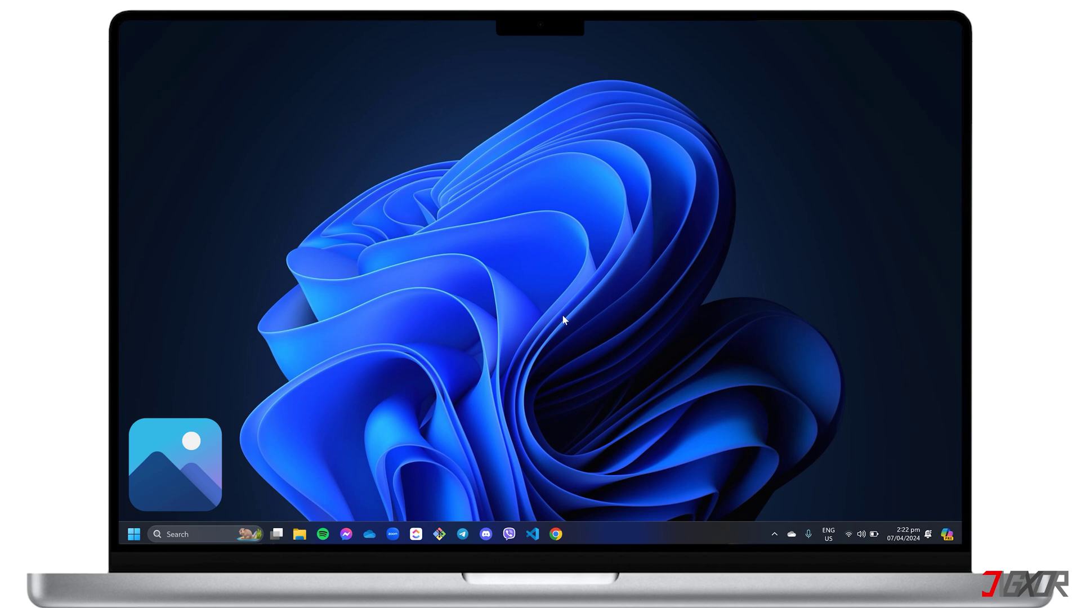
# Launch the Photos app from Start menu search, showing All Photos (585 photos, 8 videos).
pyautogui.press('super')
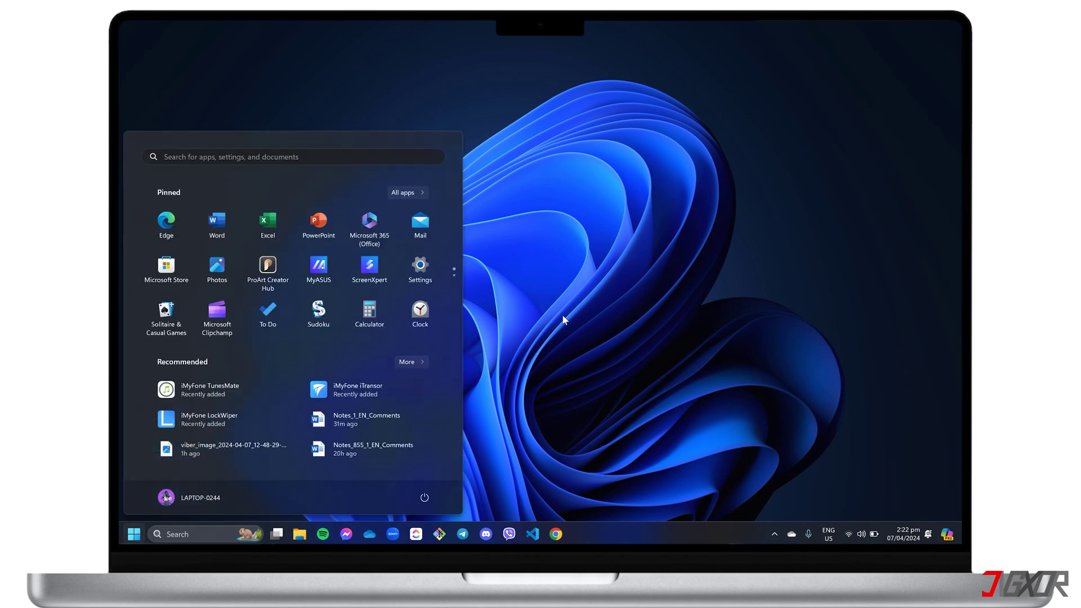
pyautogui.write('photo')
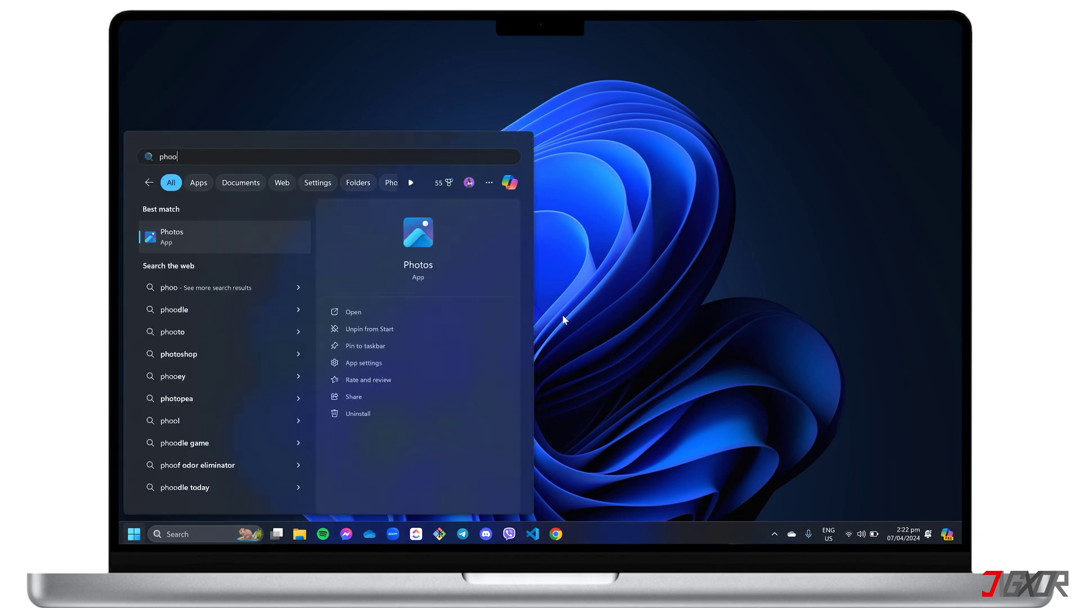
pyautogui.press('Return')
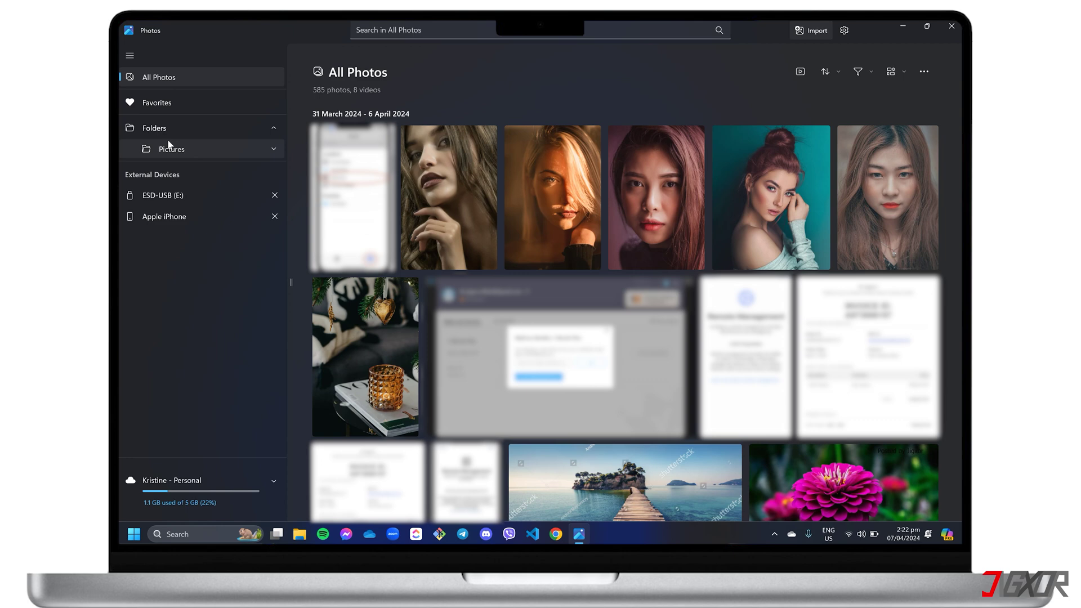
# Add the ESD-USB (E:) drive as a Photos library folder, then open the Apple iPhone's 11 photos.
pyautogui.rightClick(169, 125)
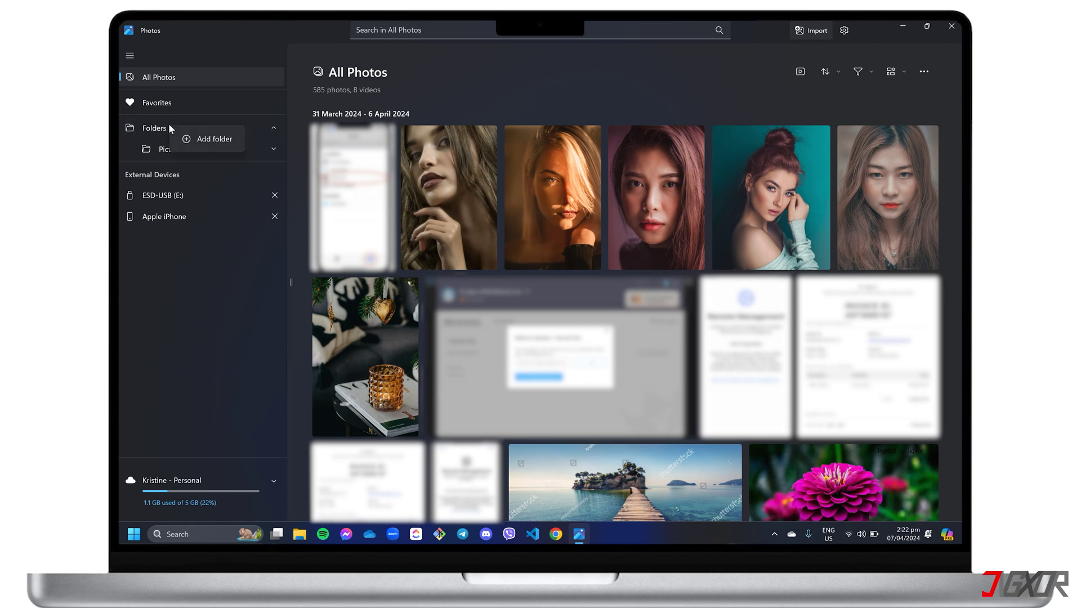
pyautogui.click(214, 138)
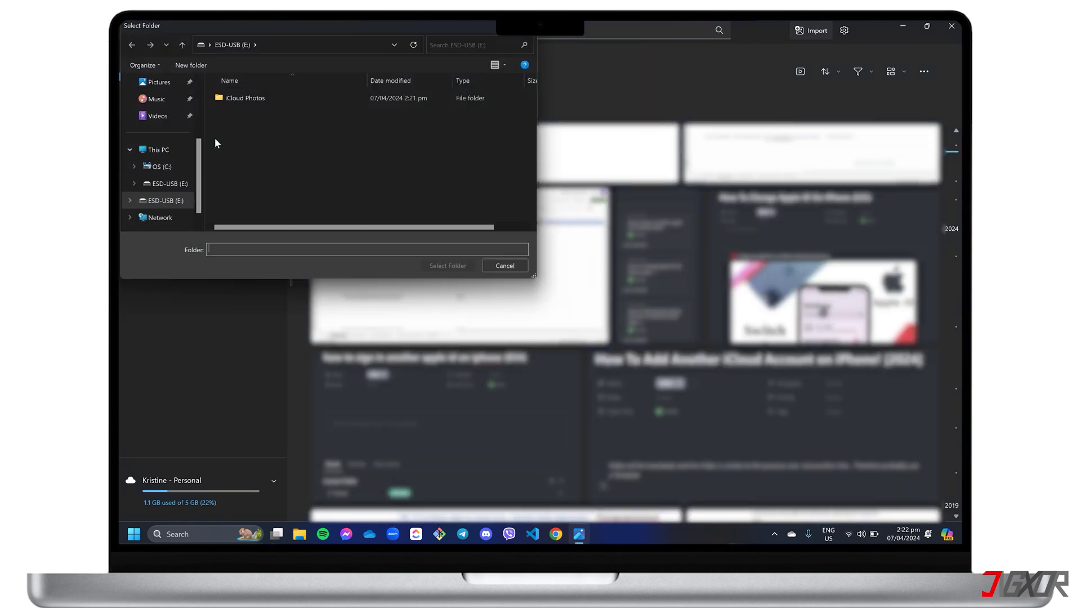
pyautogui.click(160, 150)
pyautogui.click(404, 106)
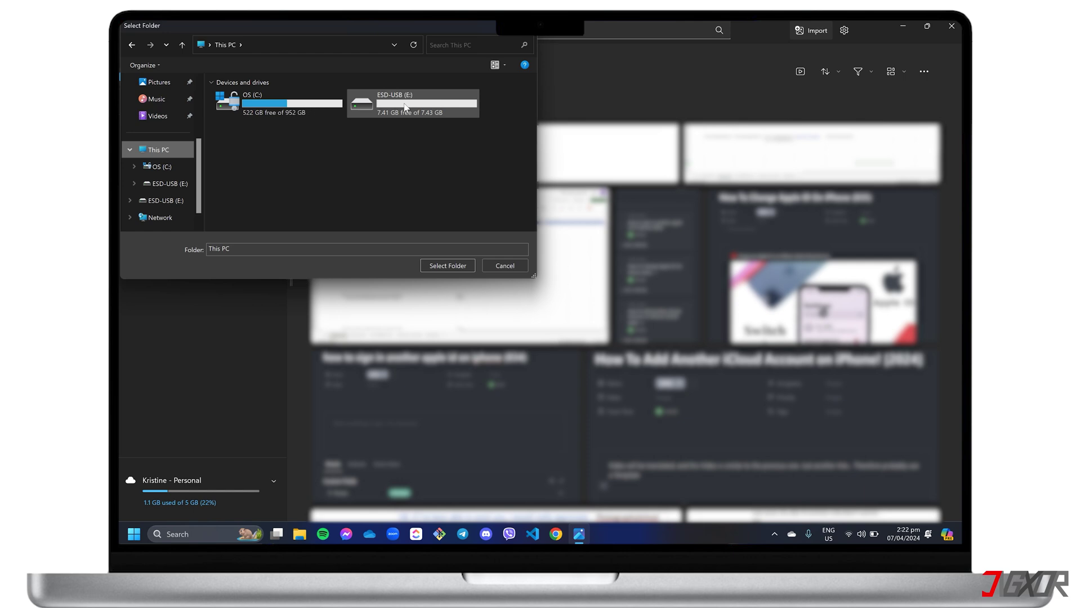
pyautogui.click(448, 265)
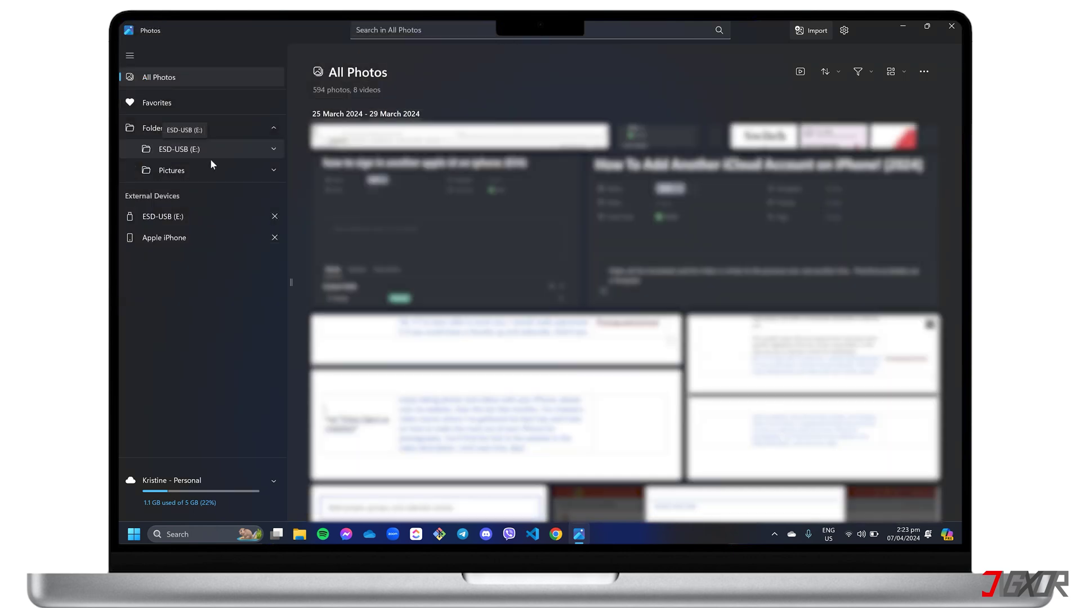
pyautogui.click(173, 241)
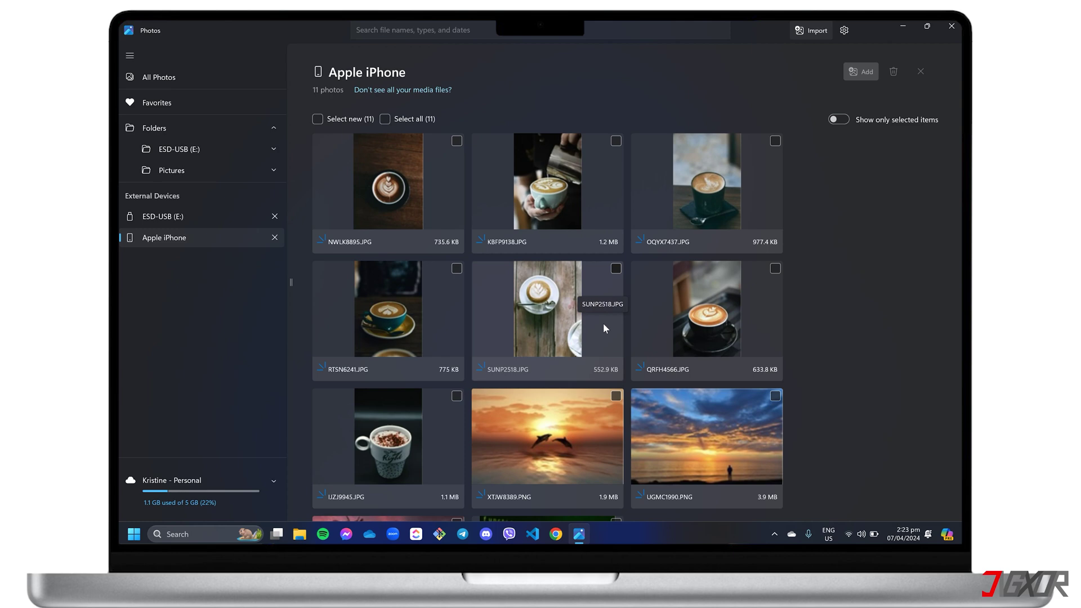
# Select all 11 iPhone photos, including NWLK8895.JPG, KBFP9138.JPG and OQYX7437.JPG.
pyautogui.click(457, 142)
pyautogui.click(616, 141)
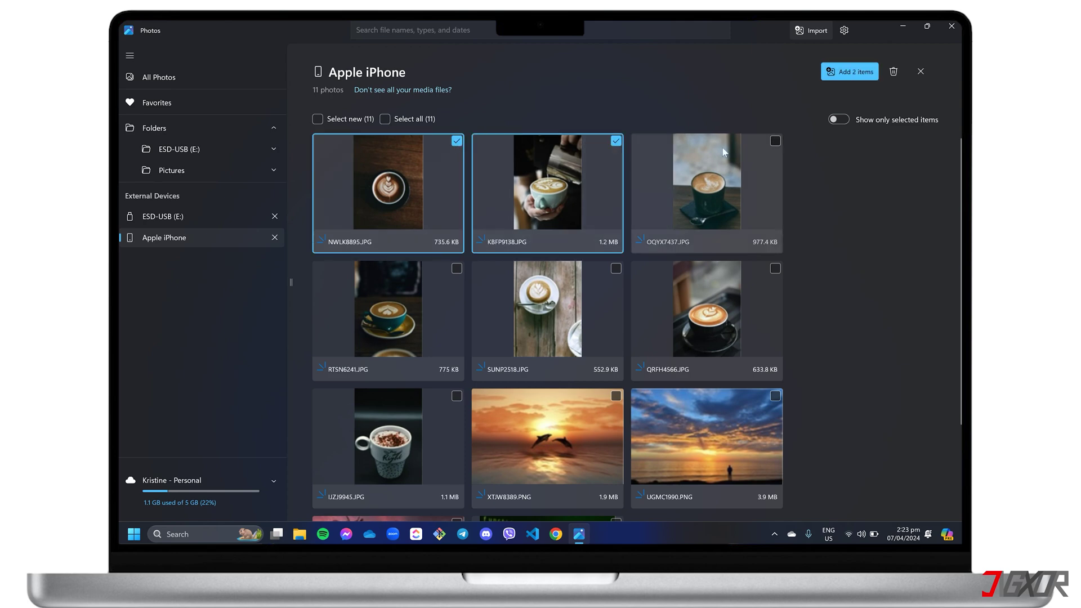
pyautogui.click(776, 141)
pyautogui.click(385, 119)
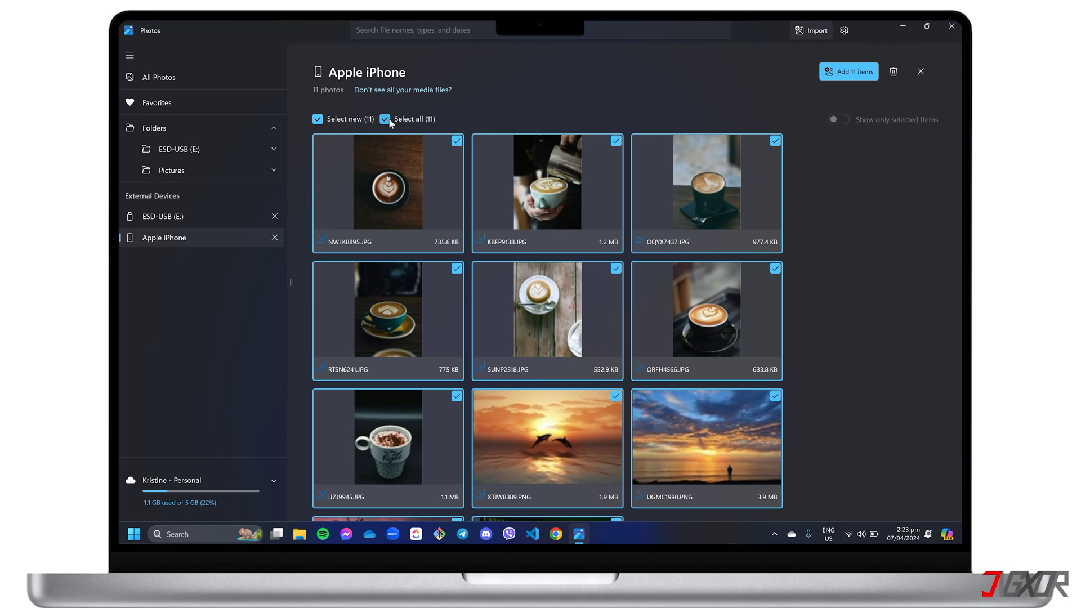
# Import the 11 selected photos to the ESD-USB (E:) drive.
pyautogui.click(839, 78)
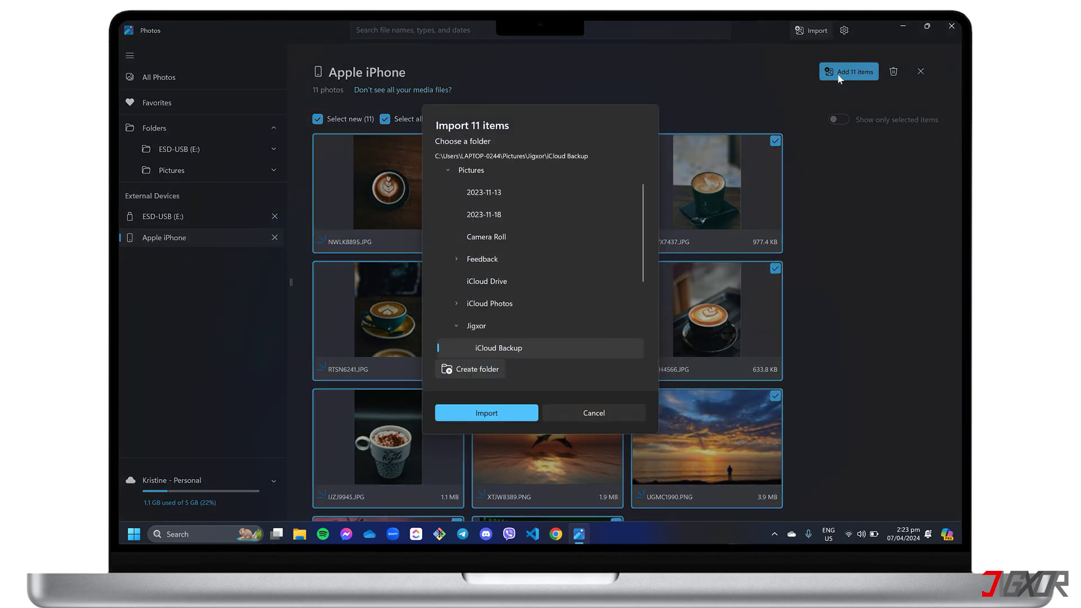
pyautogui.click(449, 170)
pyautogui.click(497, 176)
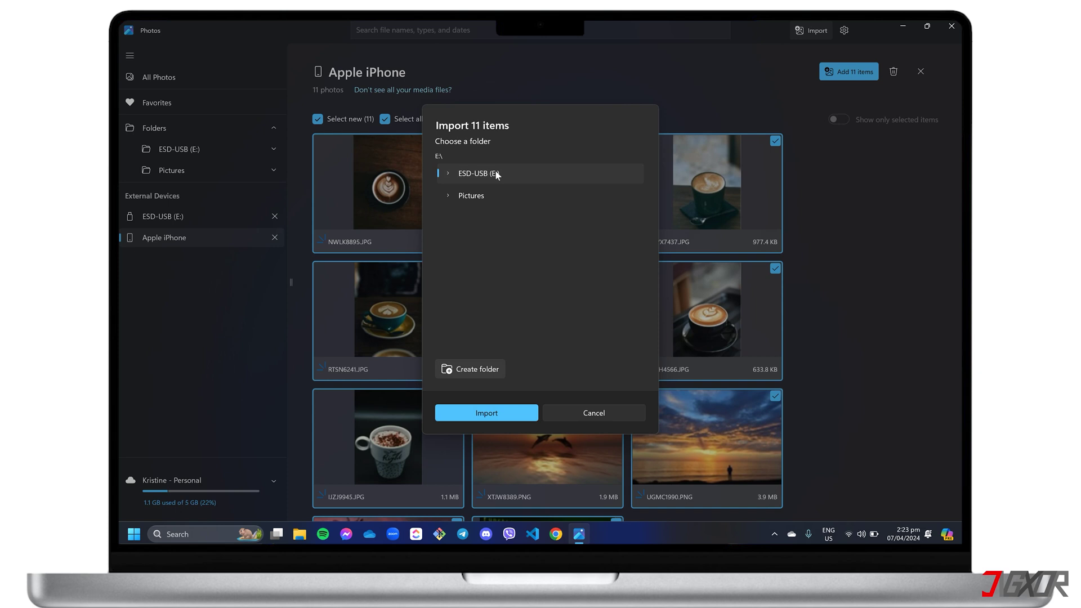
pyautogui.click(486, 413)
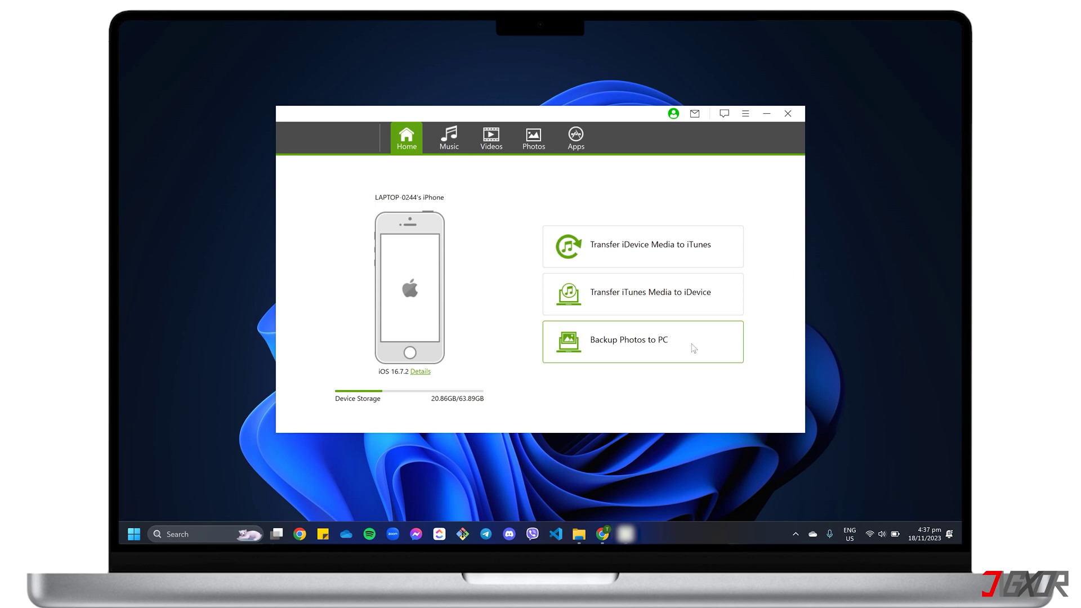
# Select four Camera Roll photos in the TunesMate Photos library.
pyautogui.click(534, 138)
pyautogui.click(652, 204)
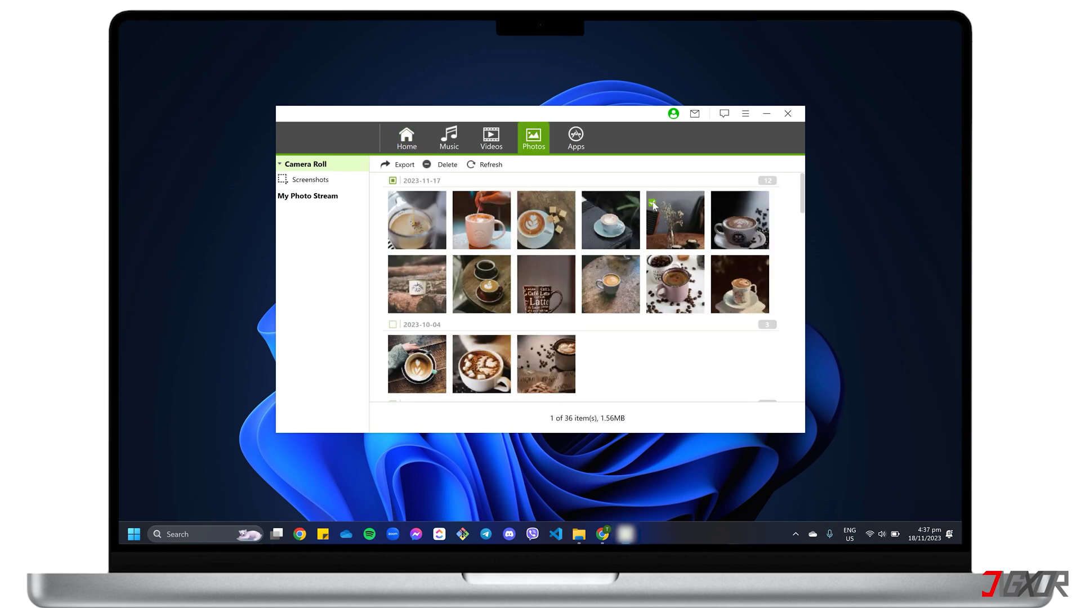
pyautogui.click(718, 204)
pyautogui.click(718, 268)
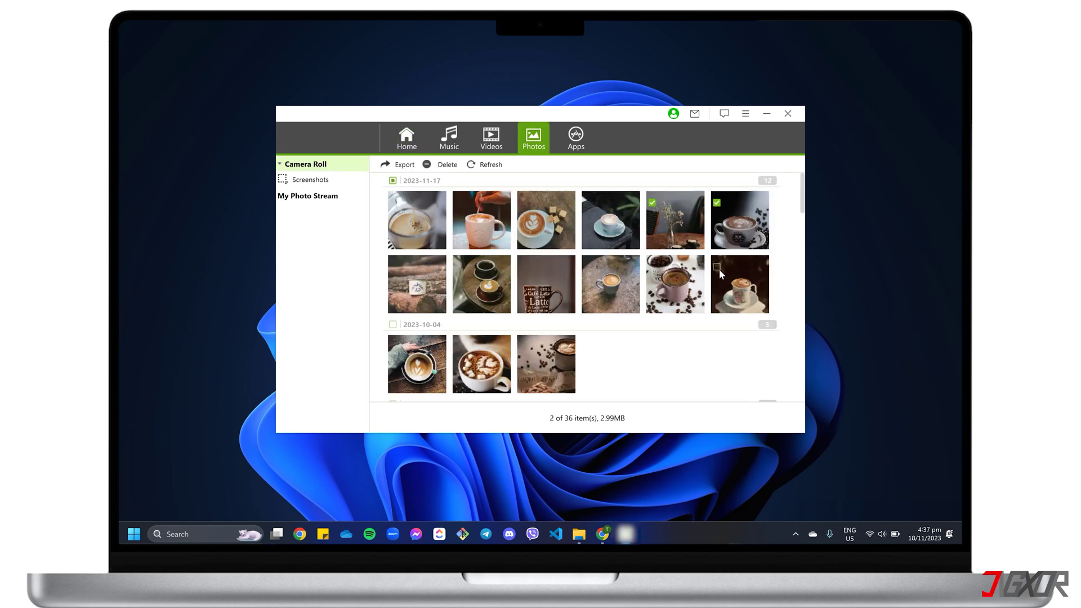
pyautogui.click(654, 268)
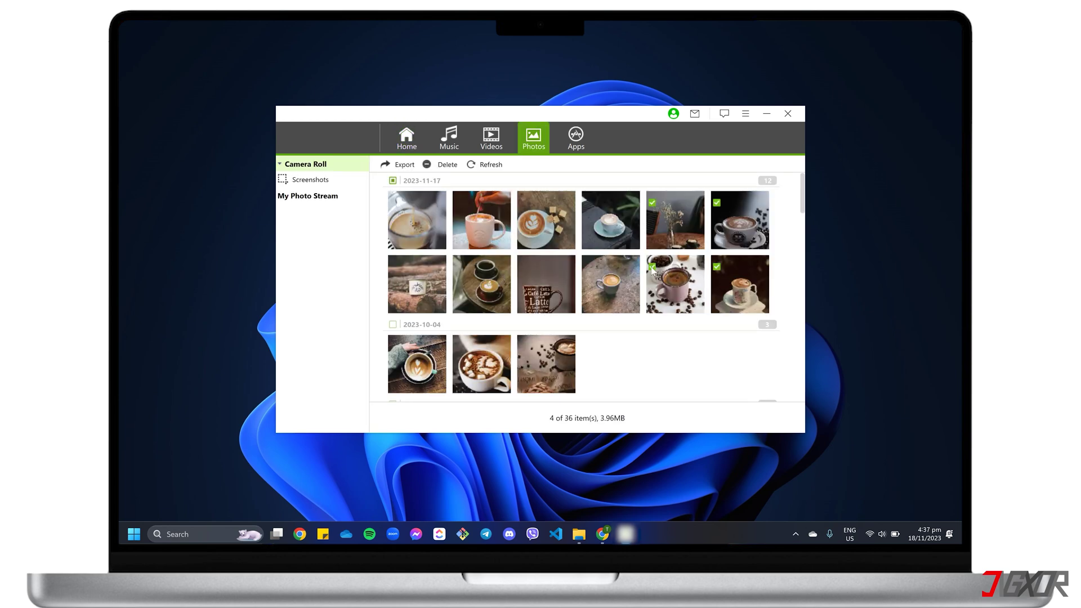
# Export the four selected photos to the ESD-USB (E:) drive.
pyautogui.click(404, 166)
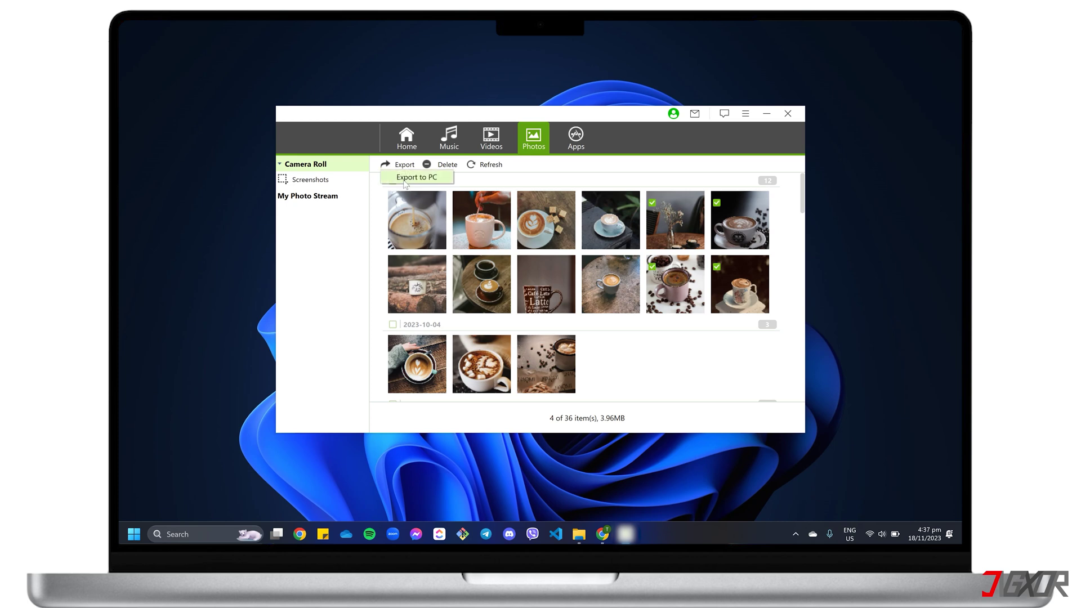
pyautogui.click(407, 179)
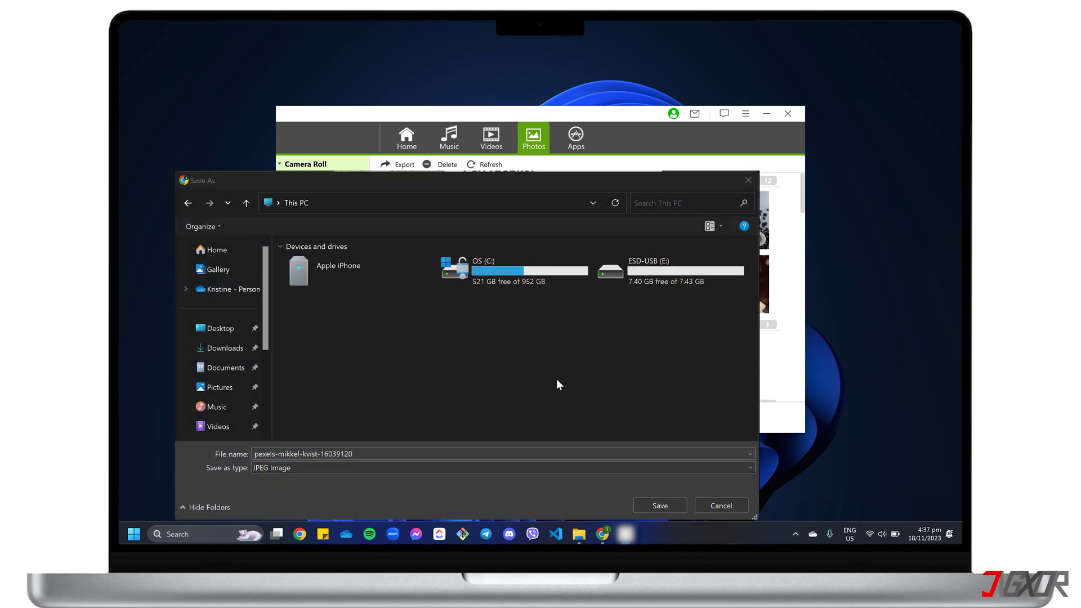
pyautogui.click(657, 276)
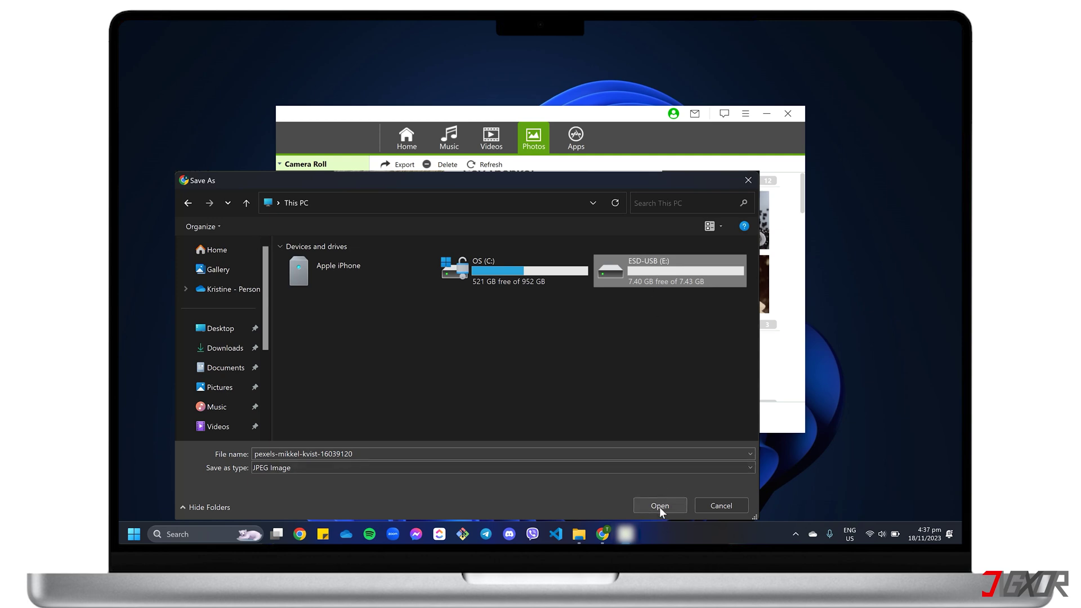
pyautogui.click(661, 506)
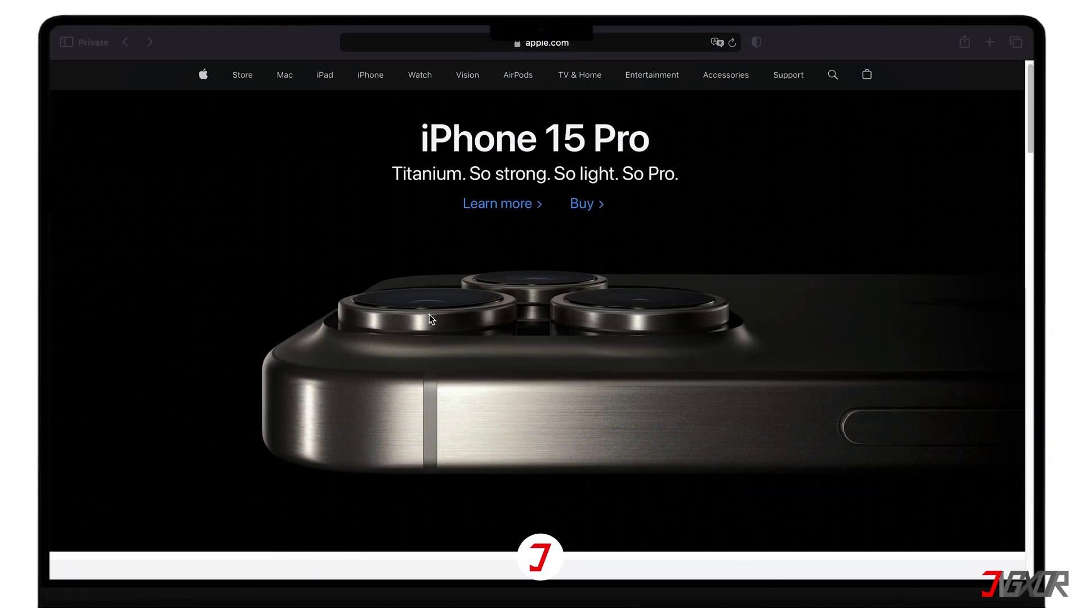
# Scroll the apple.com page down from the iPhone 15 Pro banner to the iPhone 15 section.
pyautogui.scroll(-5, 429, 315)
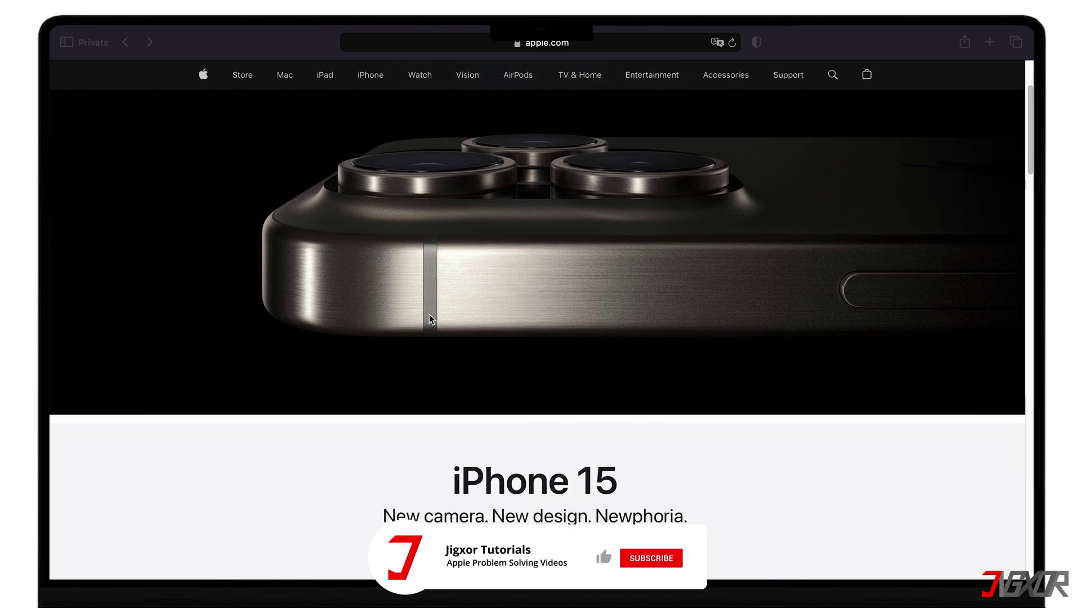
pyautogui.scroll(-5, 429, 319)
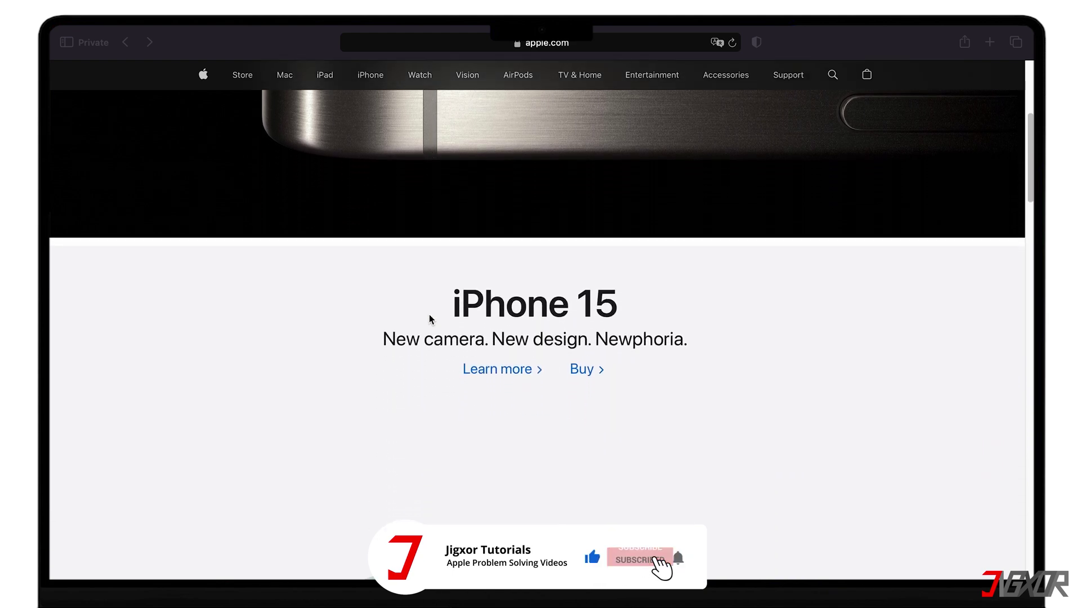
pyautogui.scroll(-4, 430, 316)
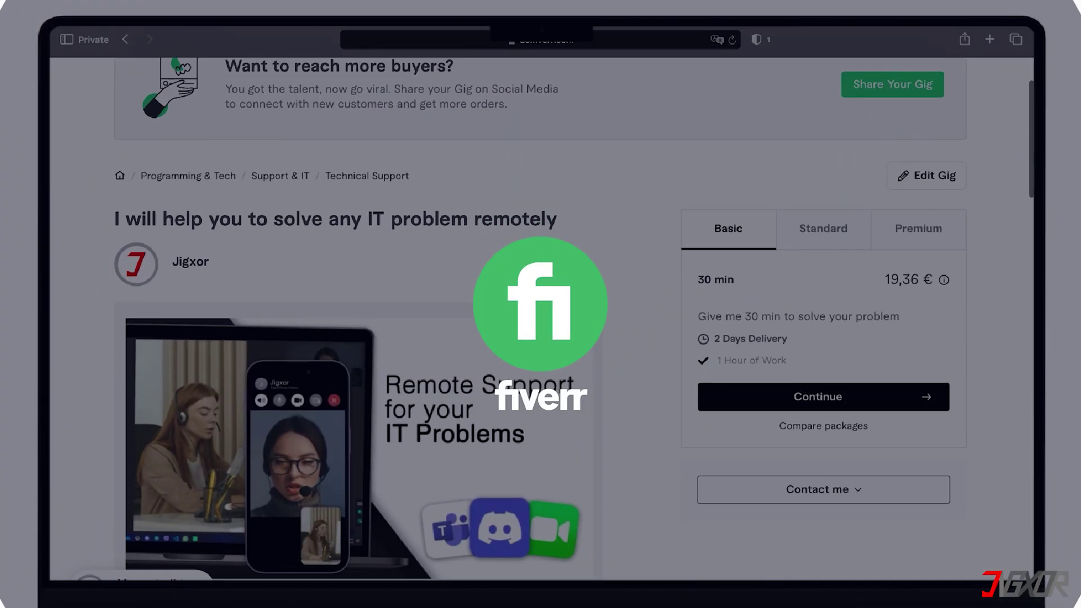
pyautogui.scroll(-15, 555, 306)
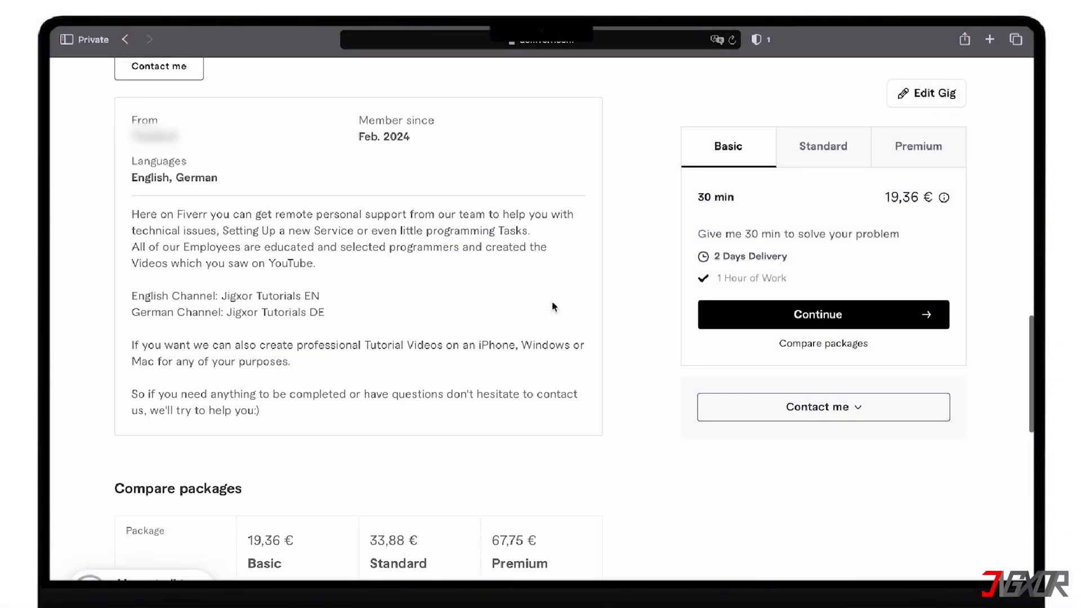